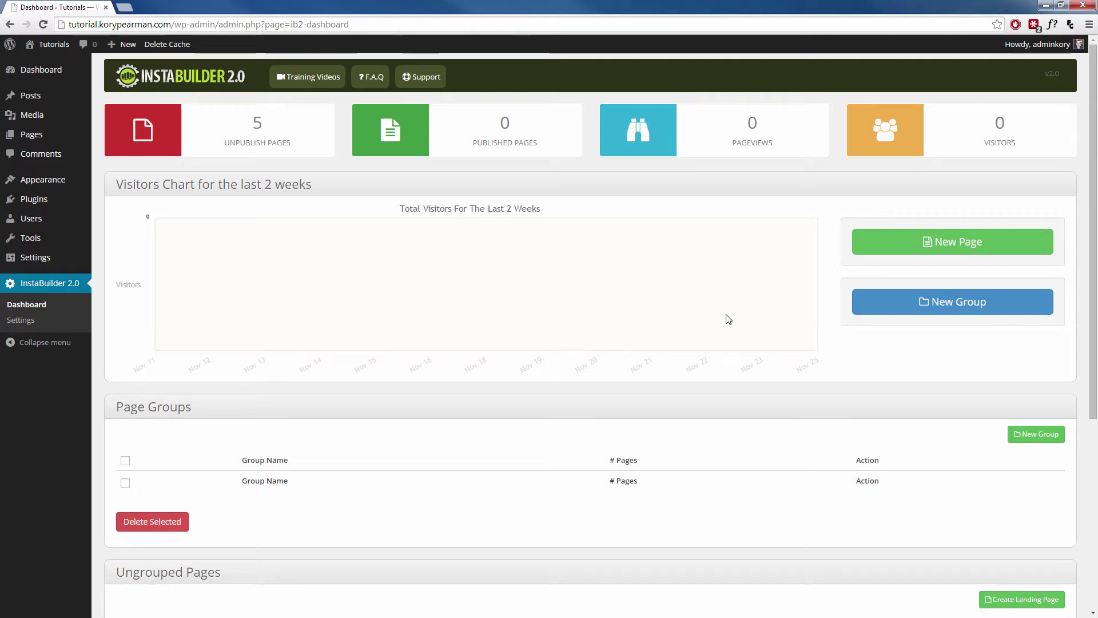
# Start a new page from the light Squeeze Page, 3 Steps Opt-In template.
pyautogui.click(946, 242)
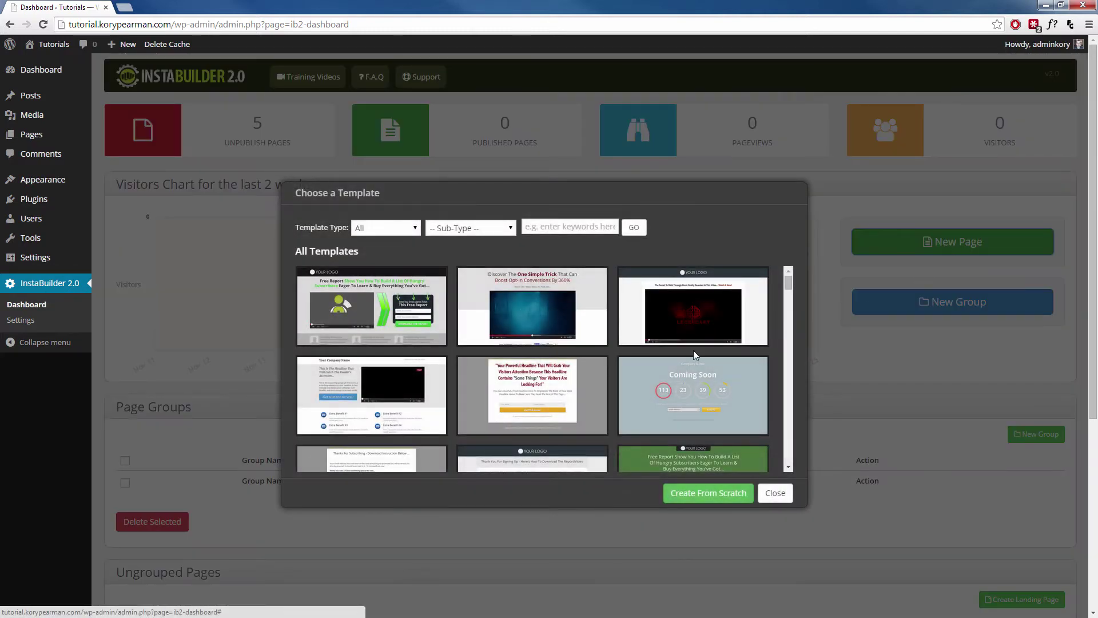
pyautogui.click(405, 232)
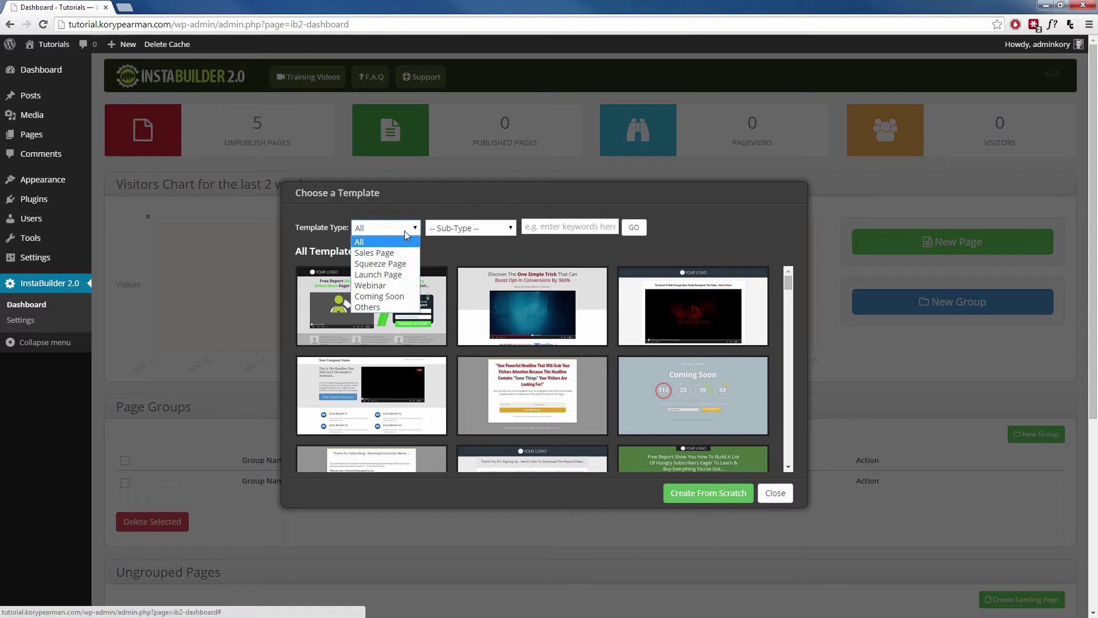
pyautogui.click(400, 264)
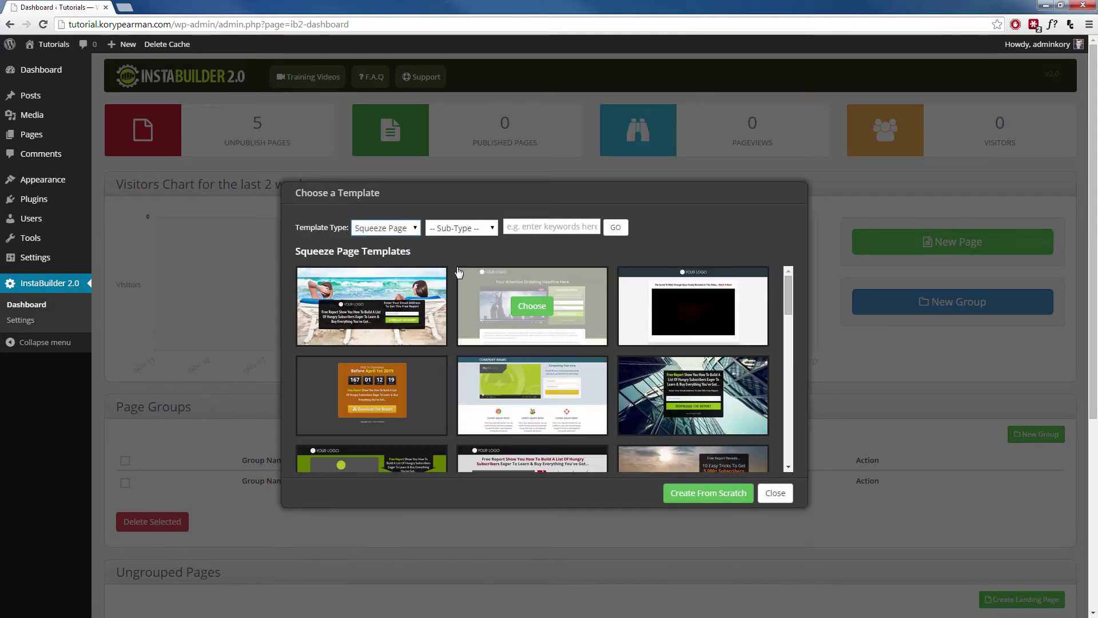
pyautogui.click(474, 229)
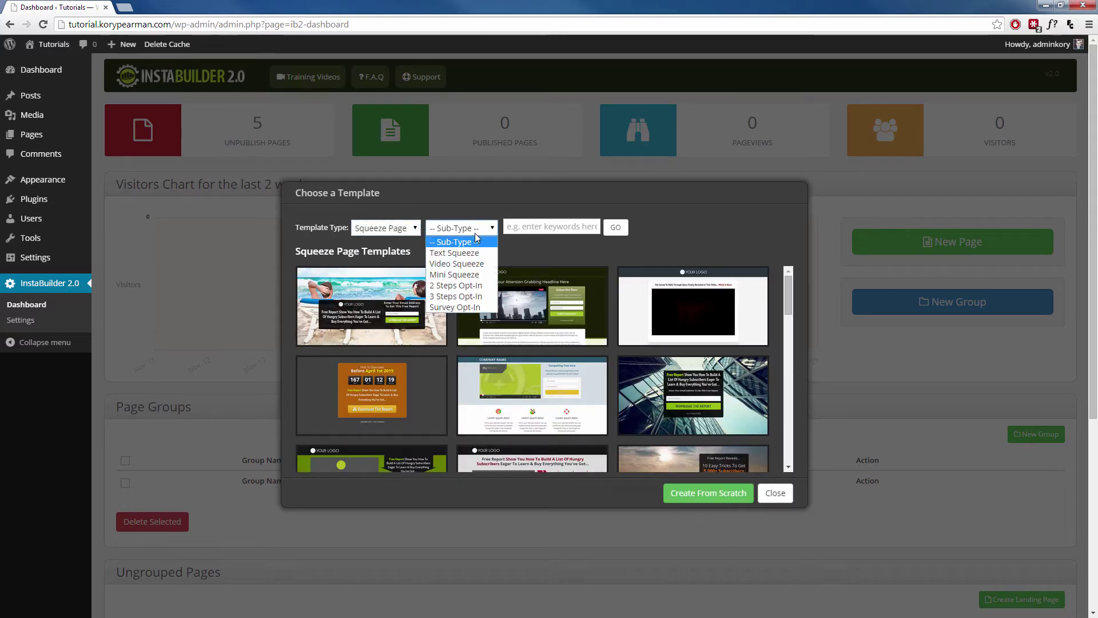
pyautogui.click(464, 292)
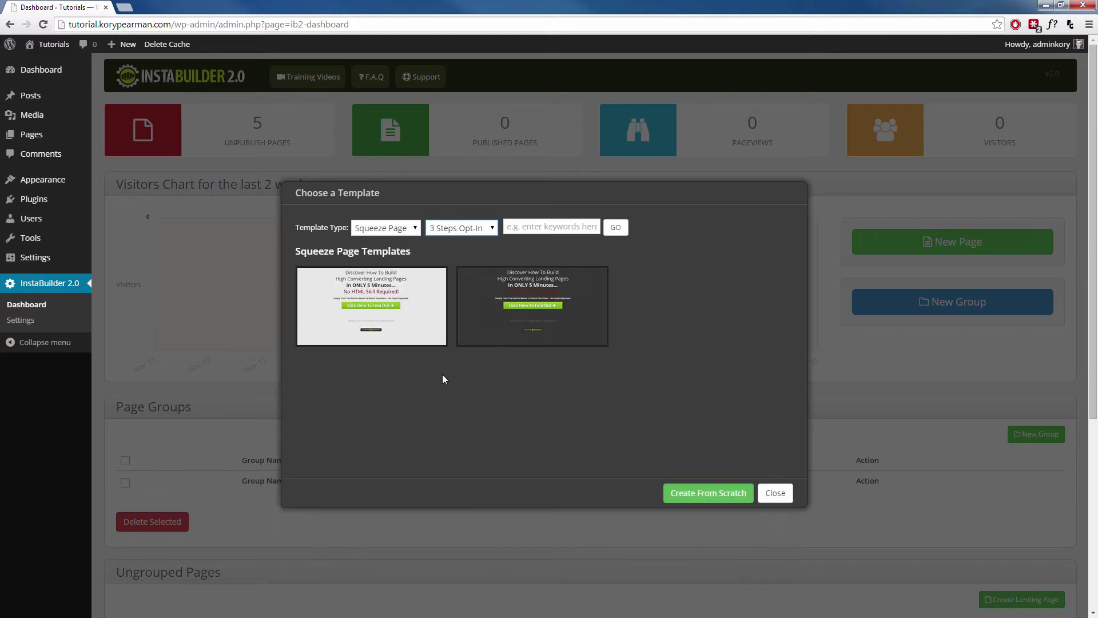
pyautogui.moveTo(378, 322)
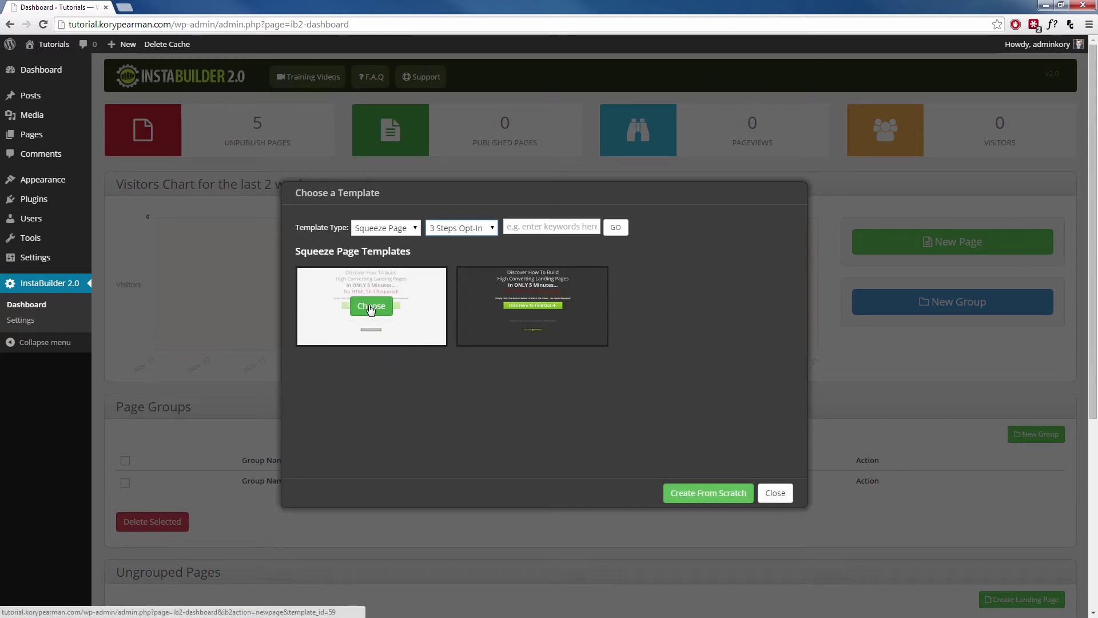
pyautogui.click(377, 313)
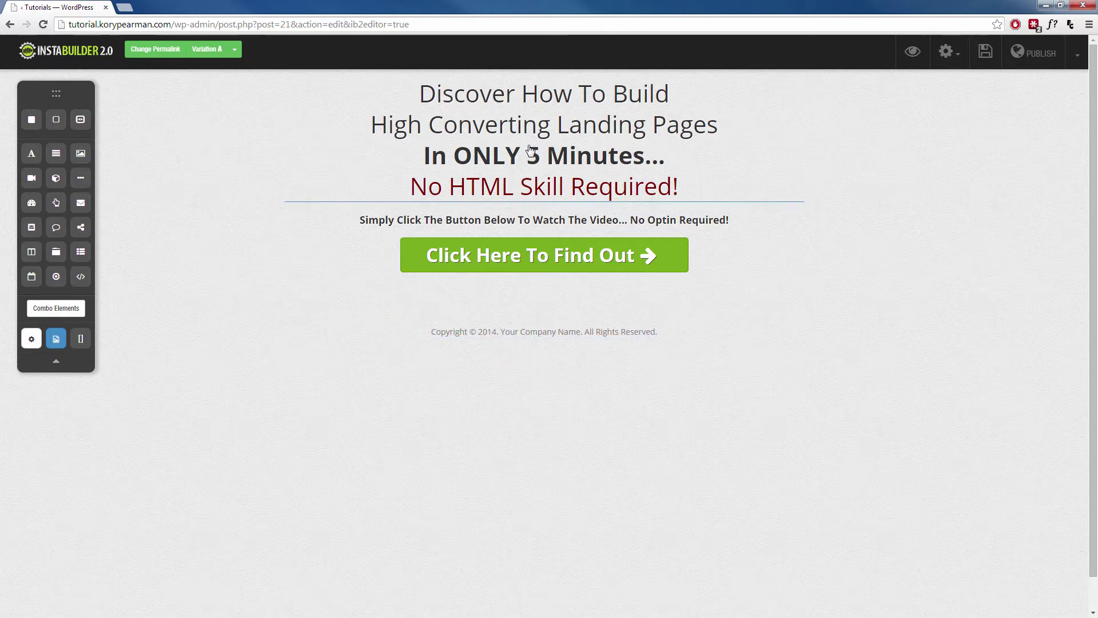
# Drop an Image Element between the subtitle and the Click Here To Find Out button.
pyautogui.click(708, 199)
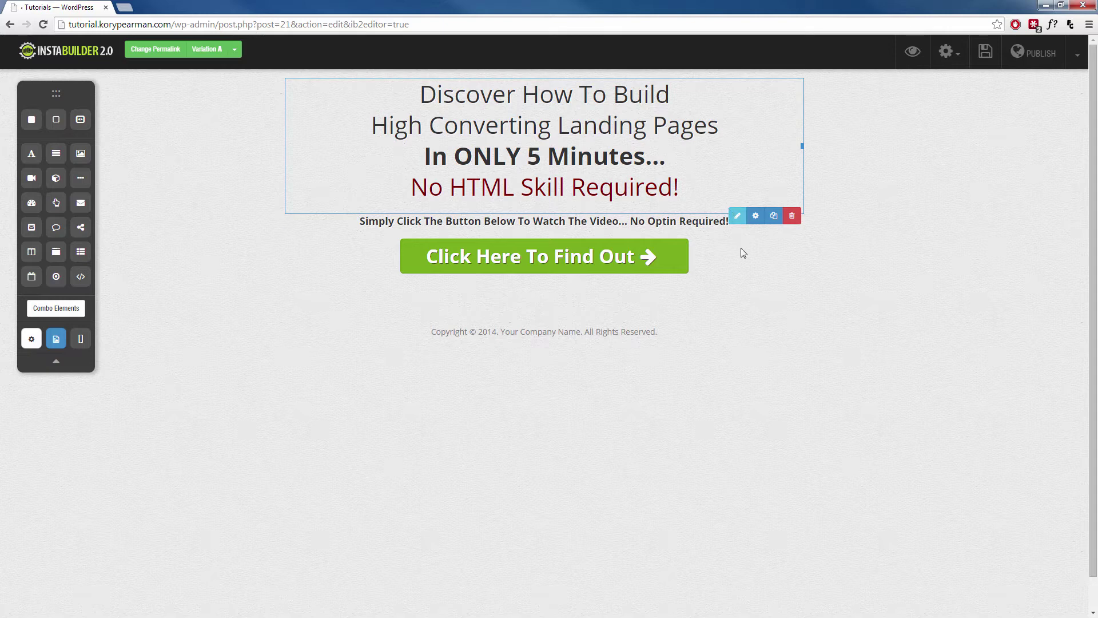
pyautogui.click(235, 175)
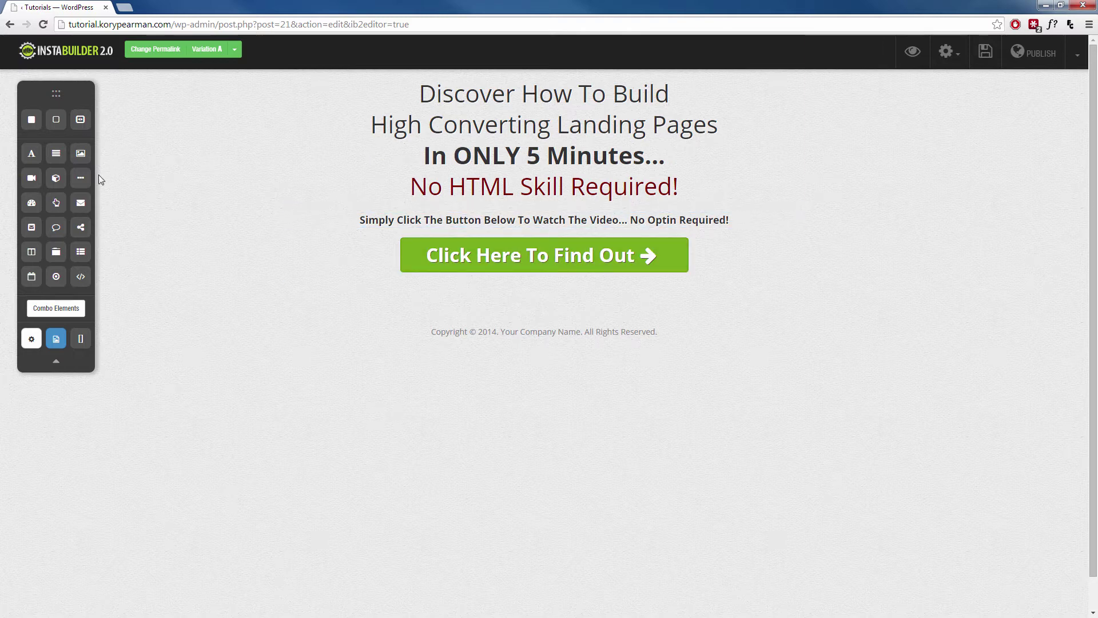
pyautogui.moveTo(80, 159); pyautogui.dragTo(504, 239)
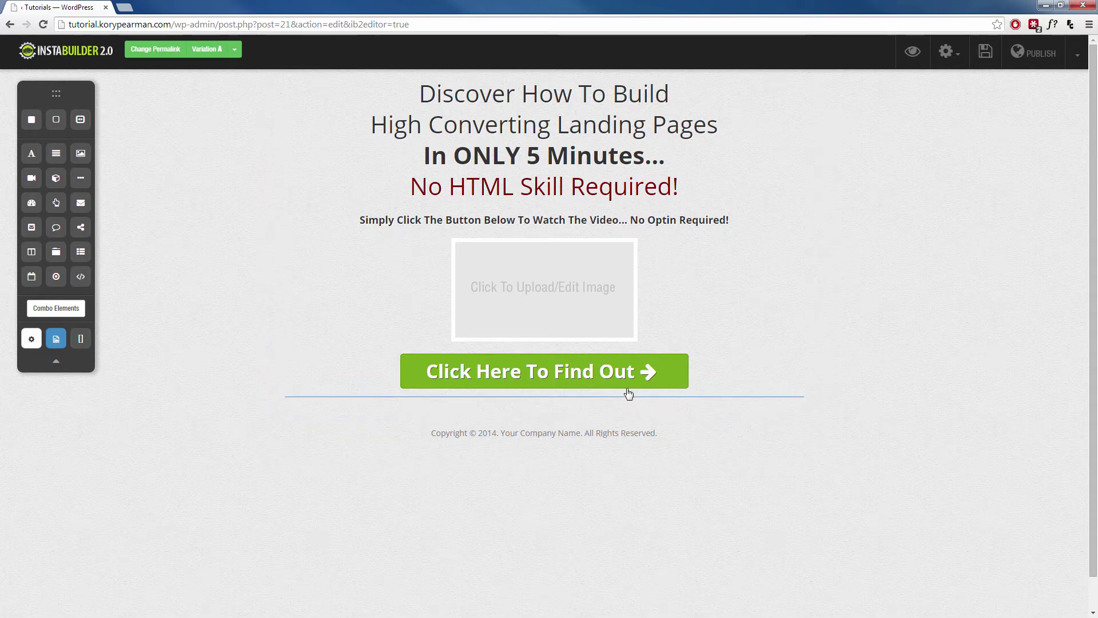
pyautogui.click(565, 377)
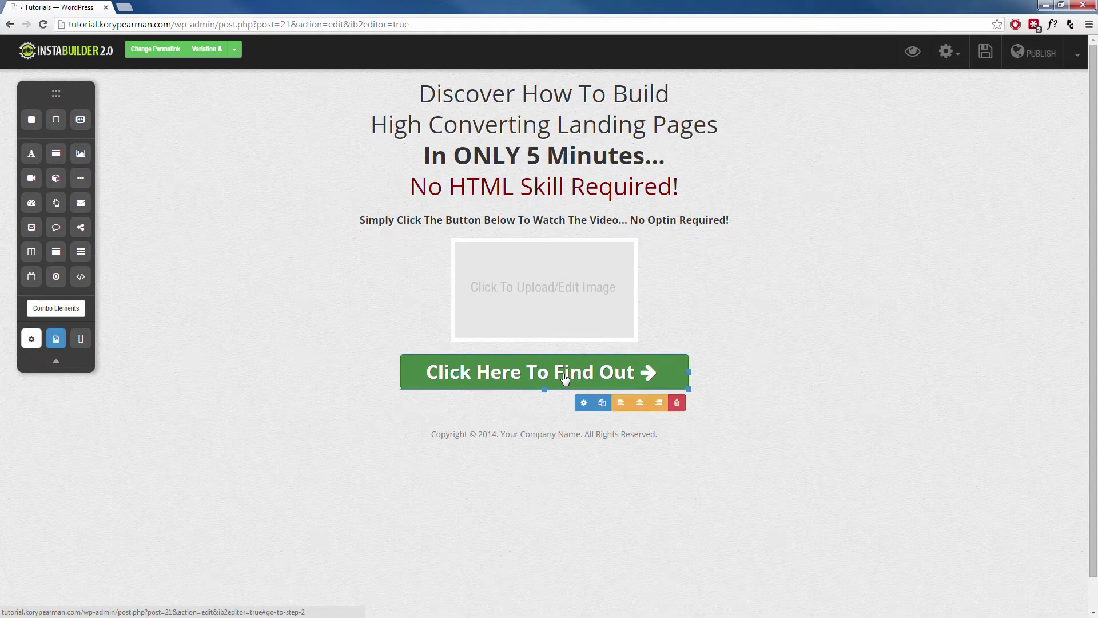
pyautogui.click(584, 402)
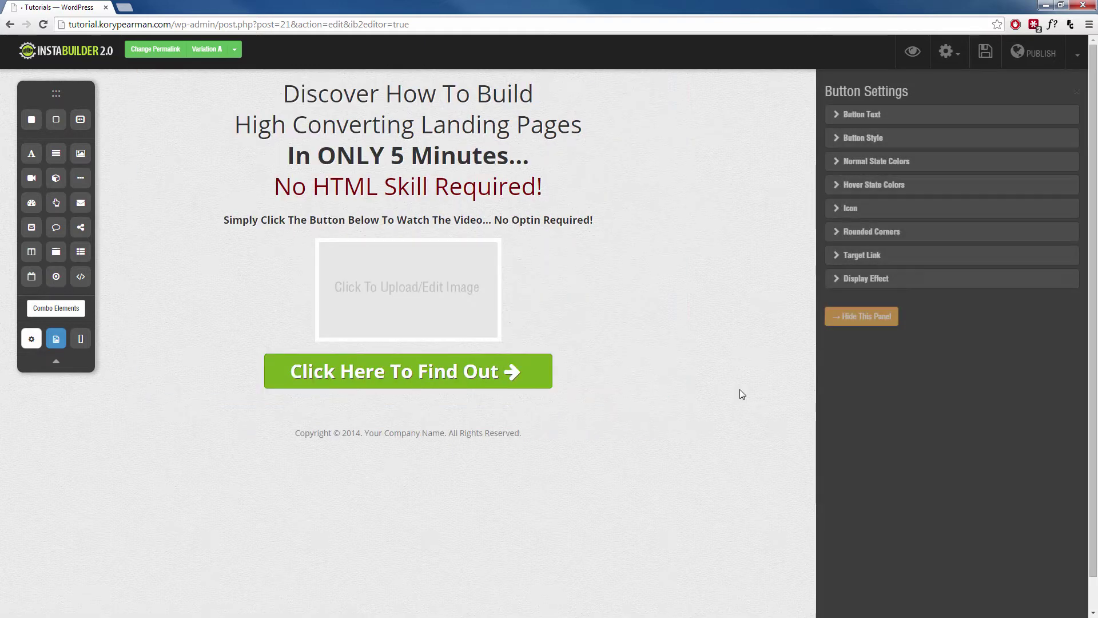
pyautogui.click(861, 255)
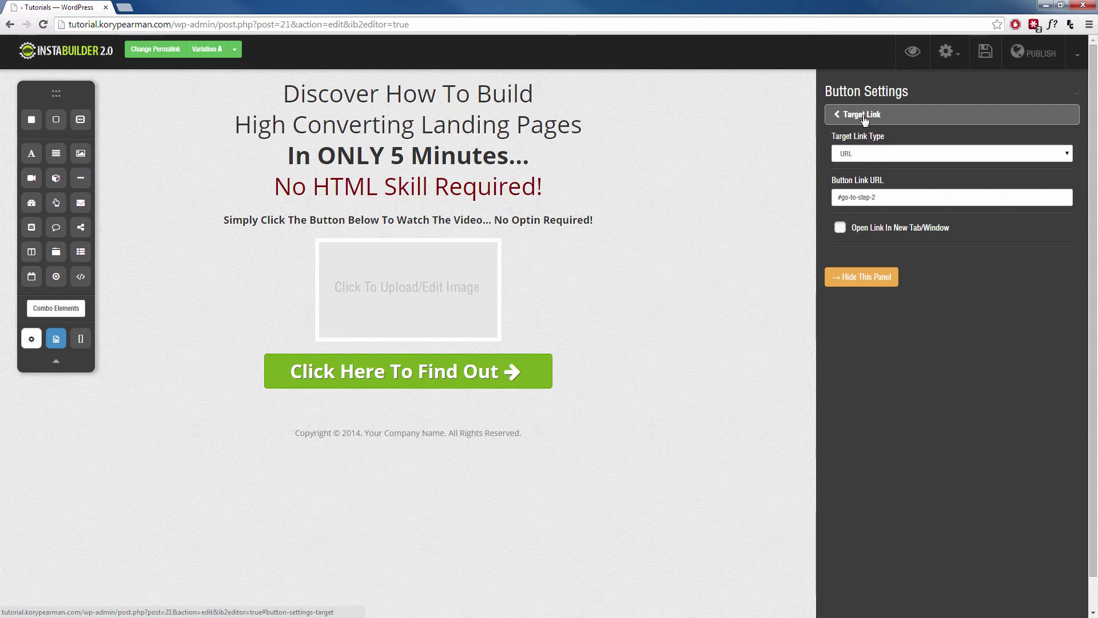
pyautogui.click(861, 277)
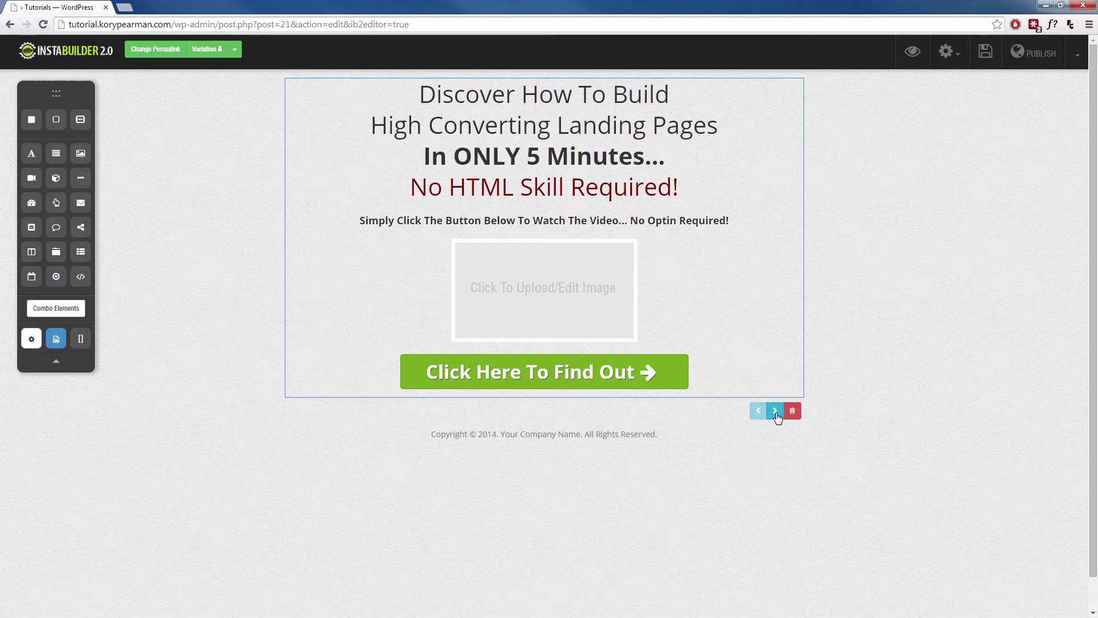
# On the Press Play step, add a centre-aligned 'This Is Your New Title' heading above the video.
pyautogui.click(775, 410)
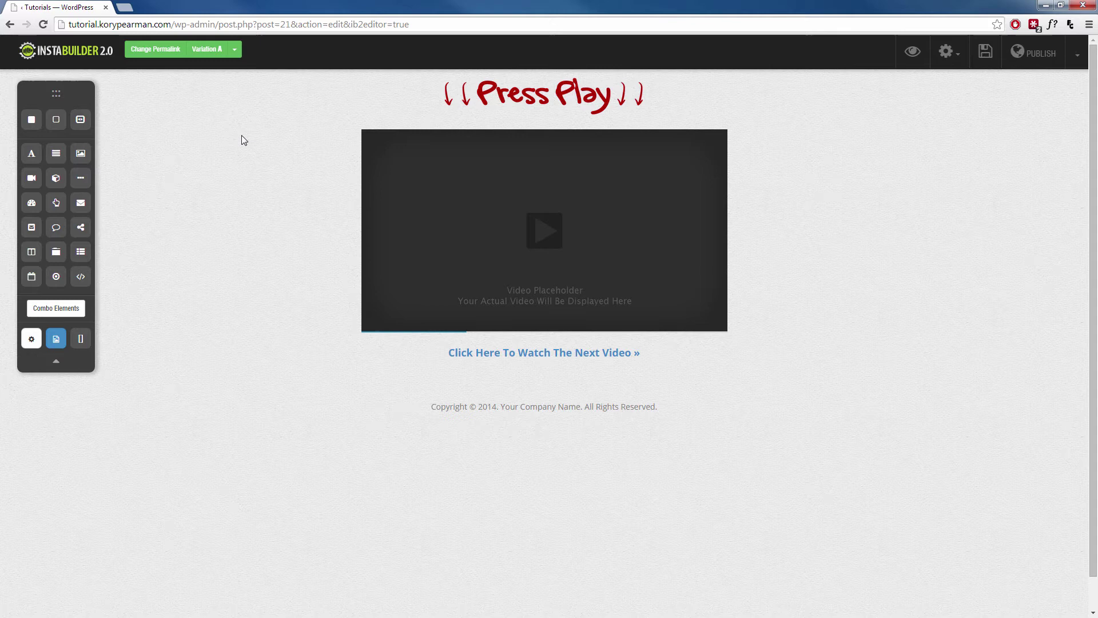
pyautogui.moveTo(80, 152); pyautogui.dragTo(488, 122)
pyautogui.click(454, 150)
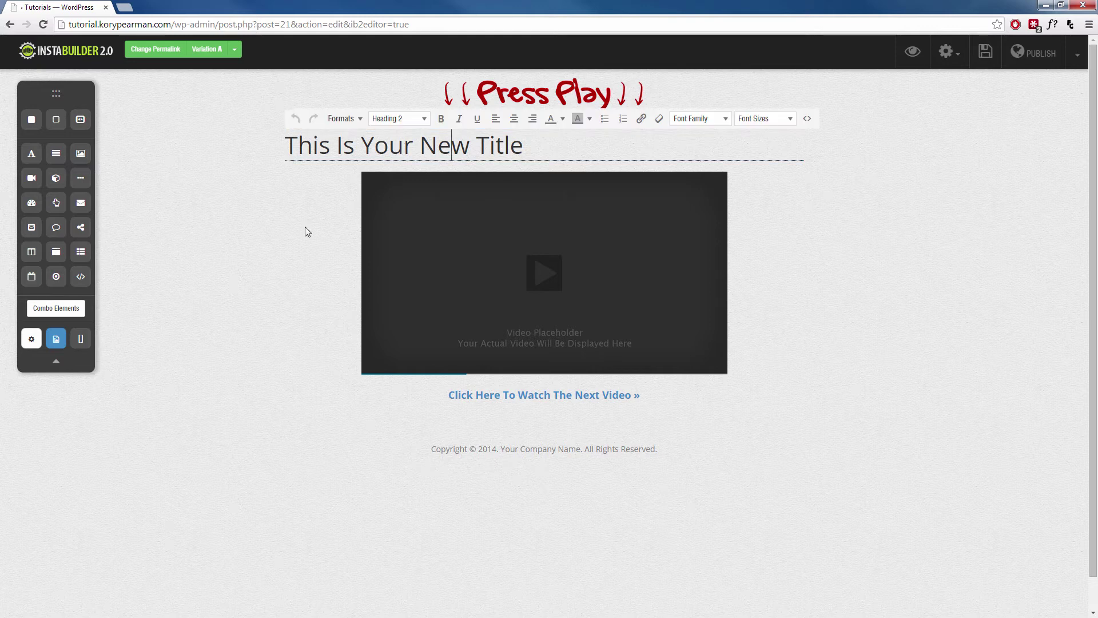
pyautogui.tripleClick(490, 146)
pyautogui.click(512, 125)
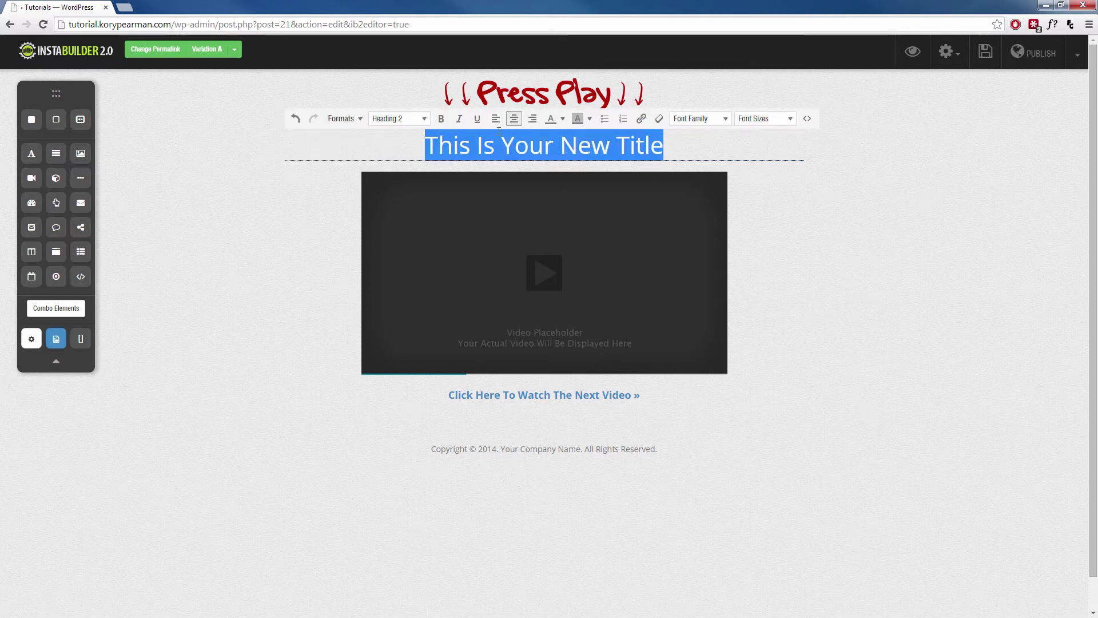
pyautogui.click(283, 257)
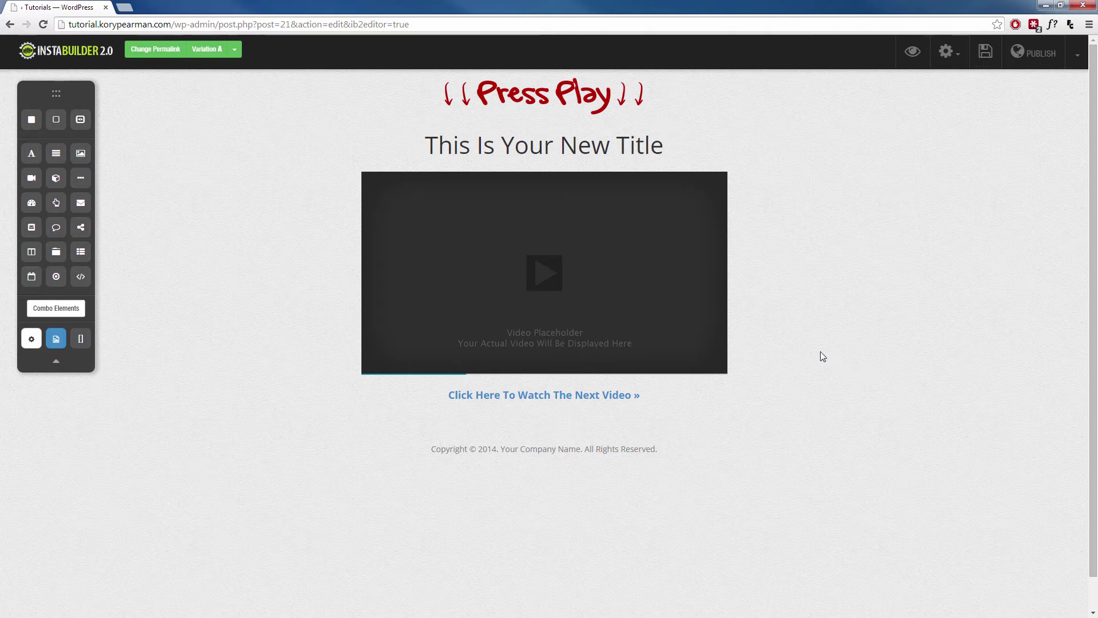
# On step three, drop an Image Element between the headline and the opt-in form.
pyautogui.moveTo(792, 338)
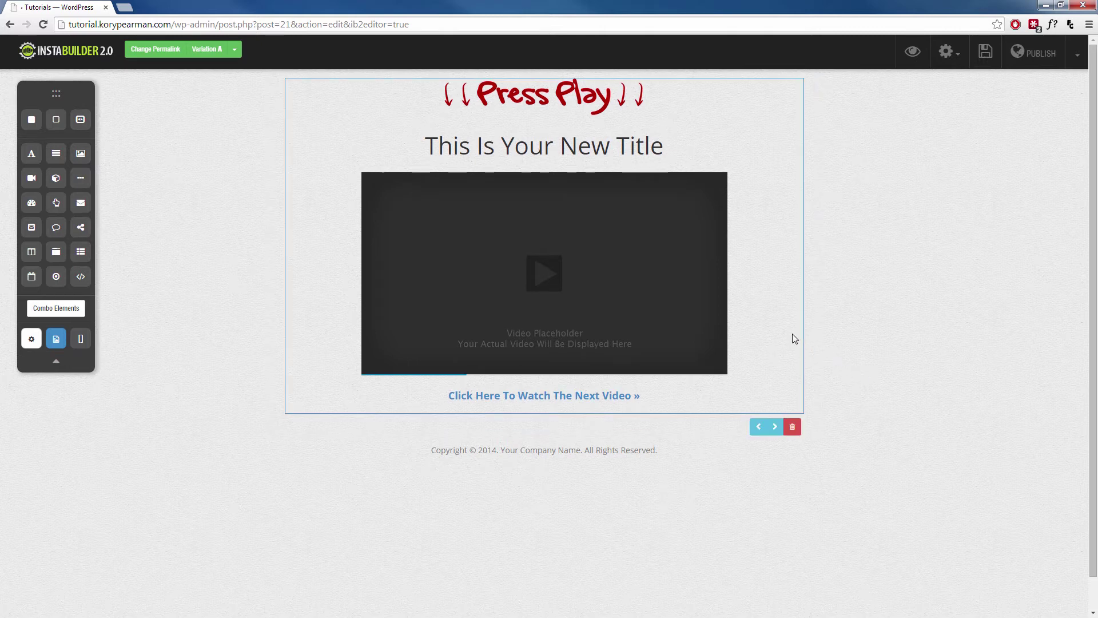
pyautogui.click(775, 426)
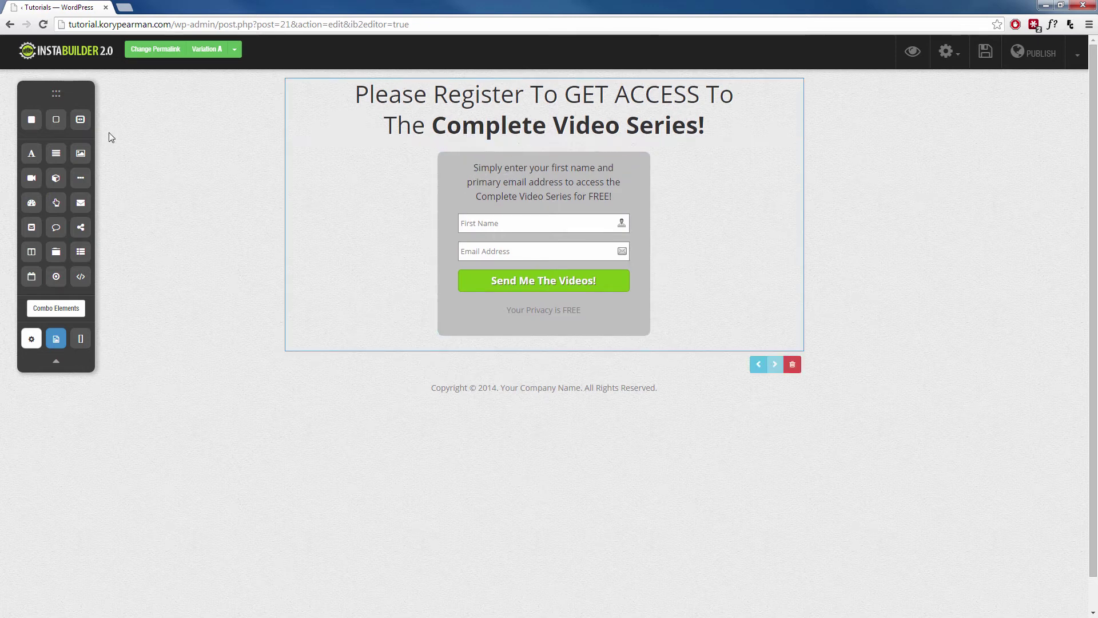
pyautogui.moveTo(83, 154); pyautogui.dragTo(466, 157)
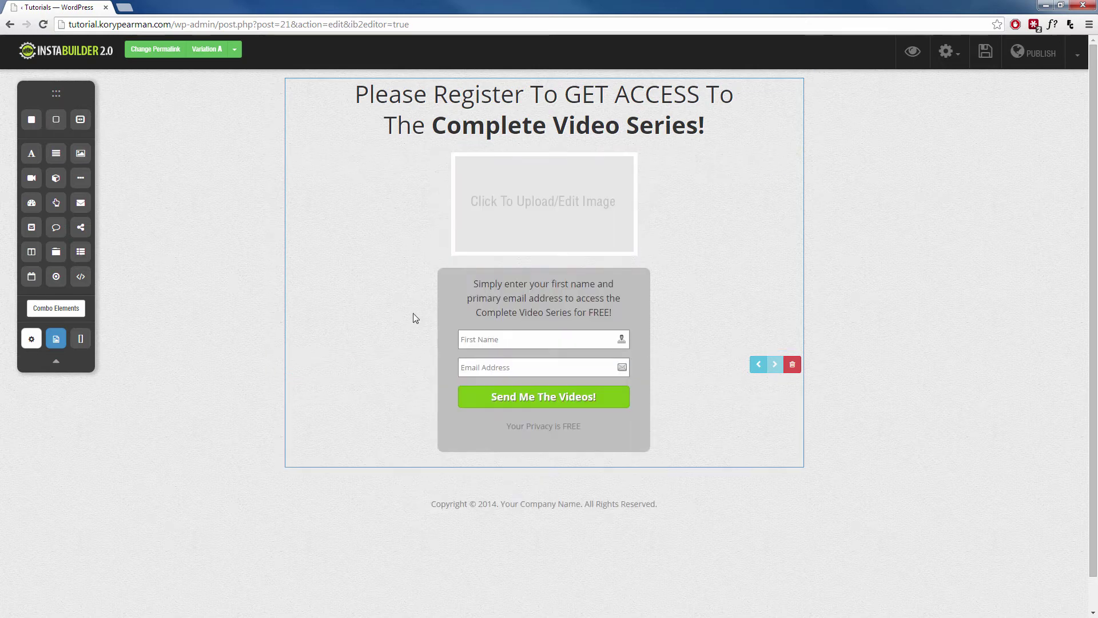
pyautogui.click(549, 361)
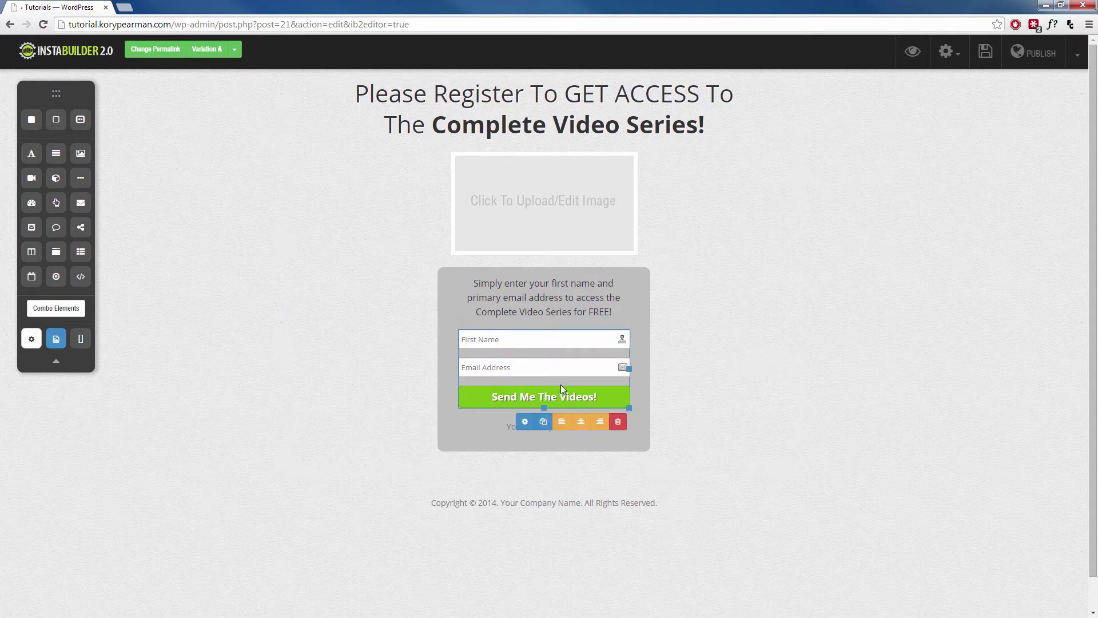
pyautogui.click(525, 422)
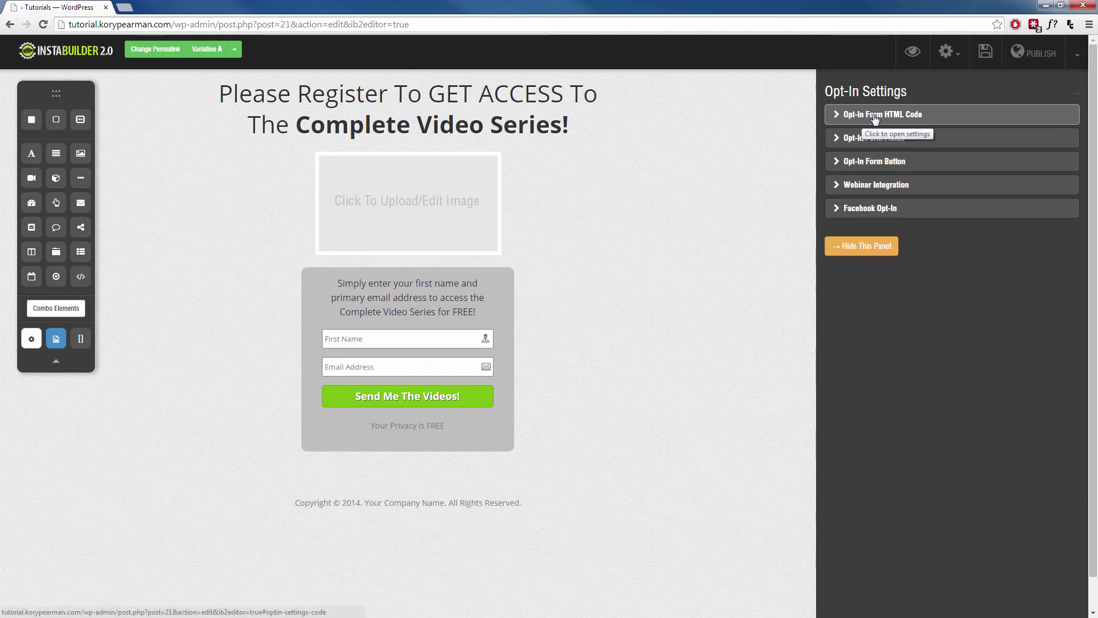
pyautogui.click(875, 119)
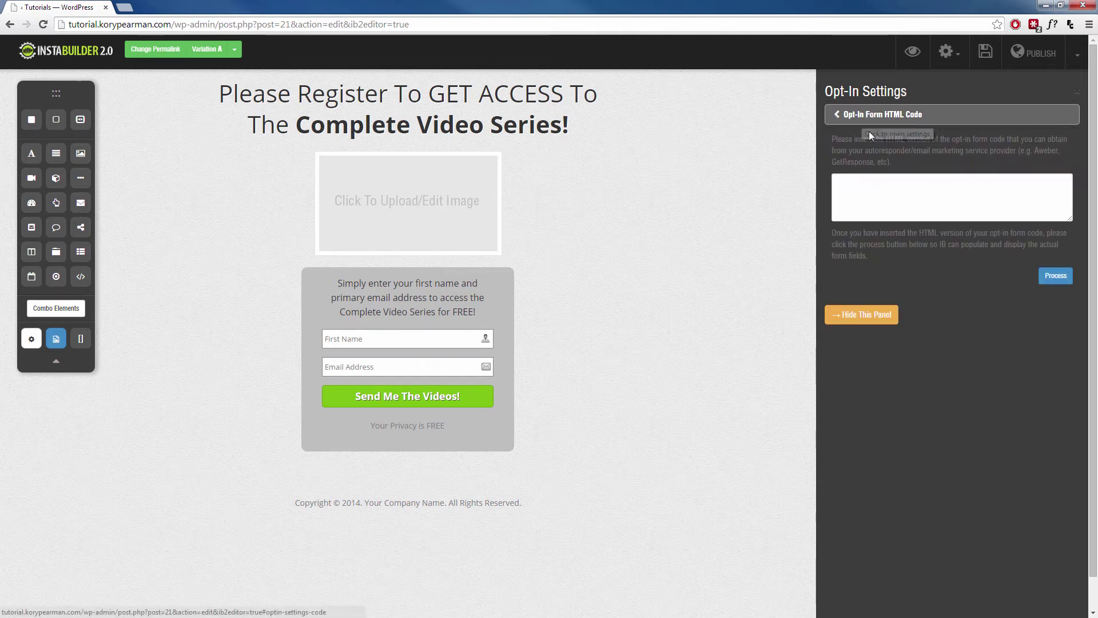
pyautogui.click(869, 189)
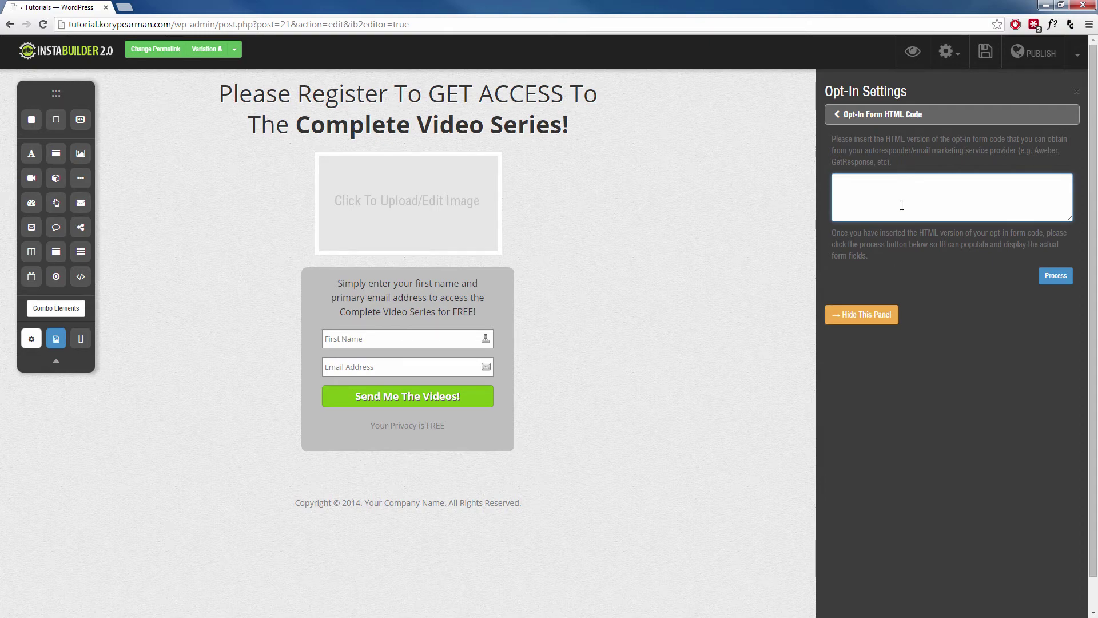
pyautogui.click(852, 318)
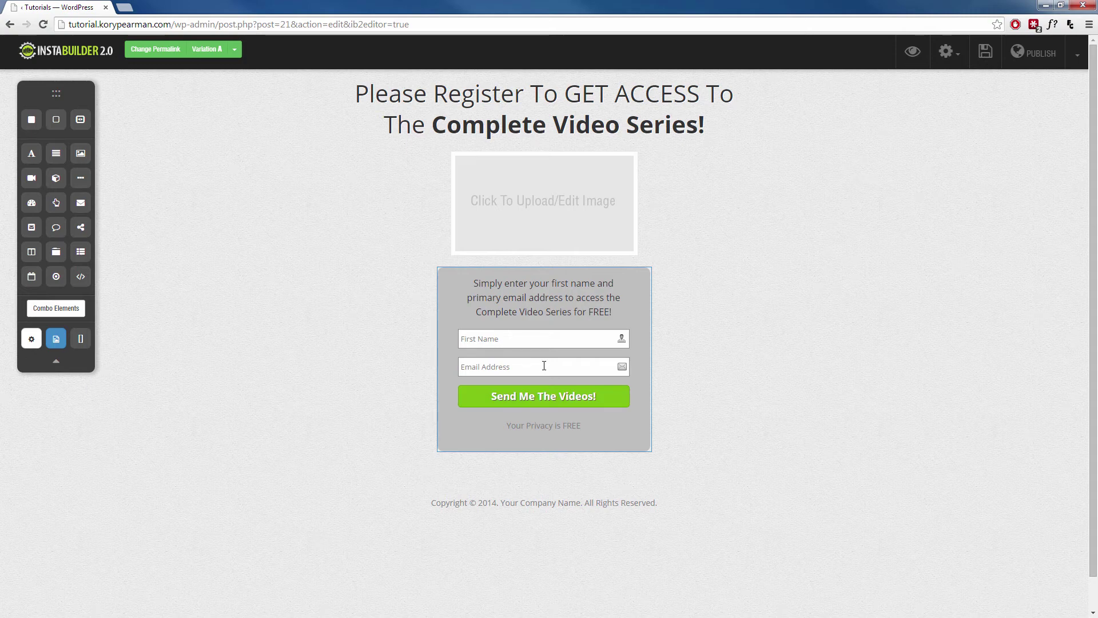
# Save the page, preview all three steps, then close the preview.
pyautogui.click(982, 55)
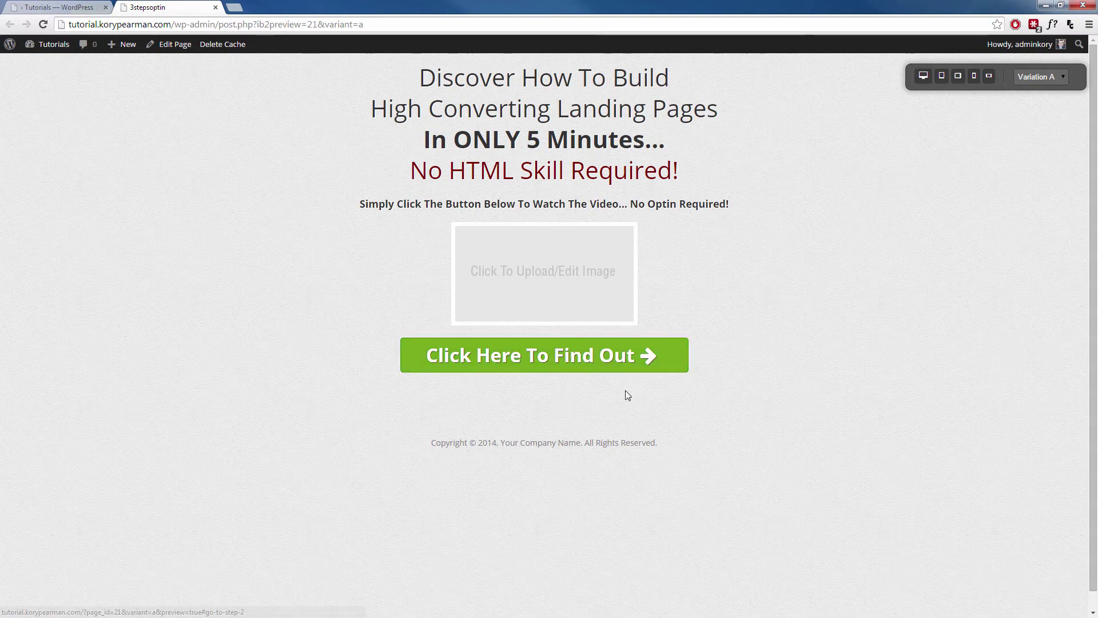
pyautogui.click(532, 359)
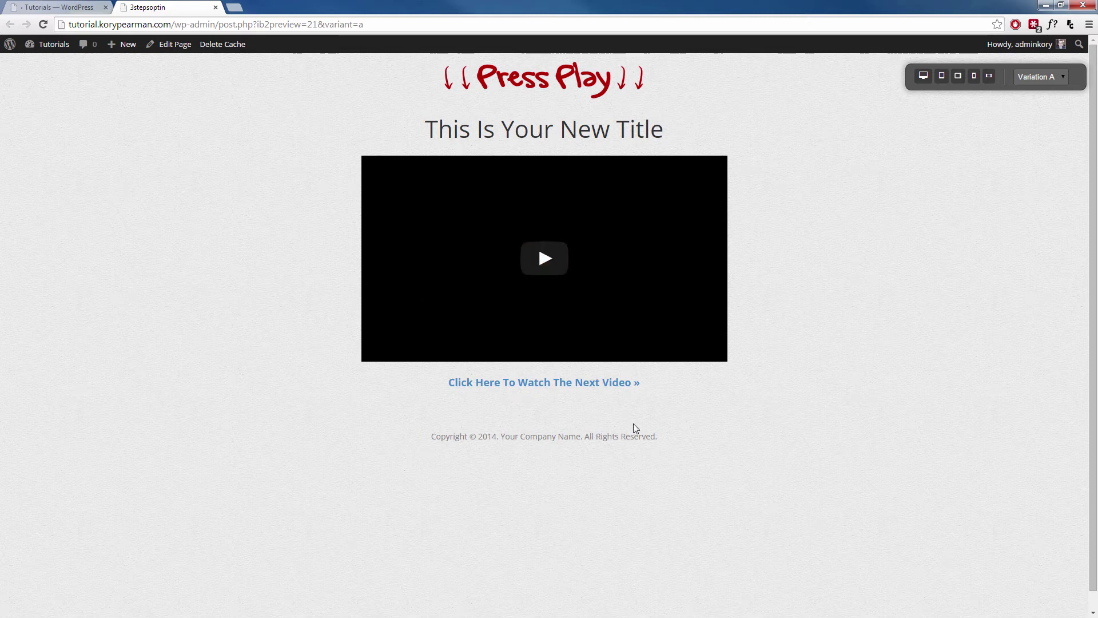
pyautogui.click(539, 386)
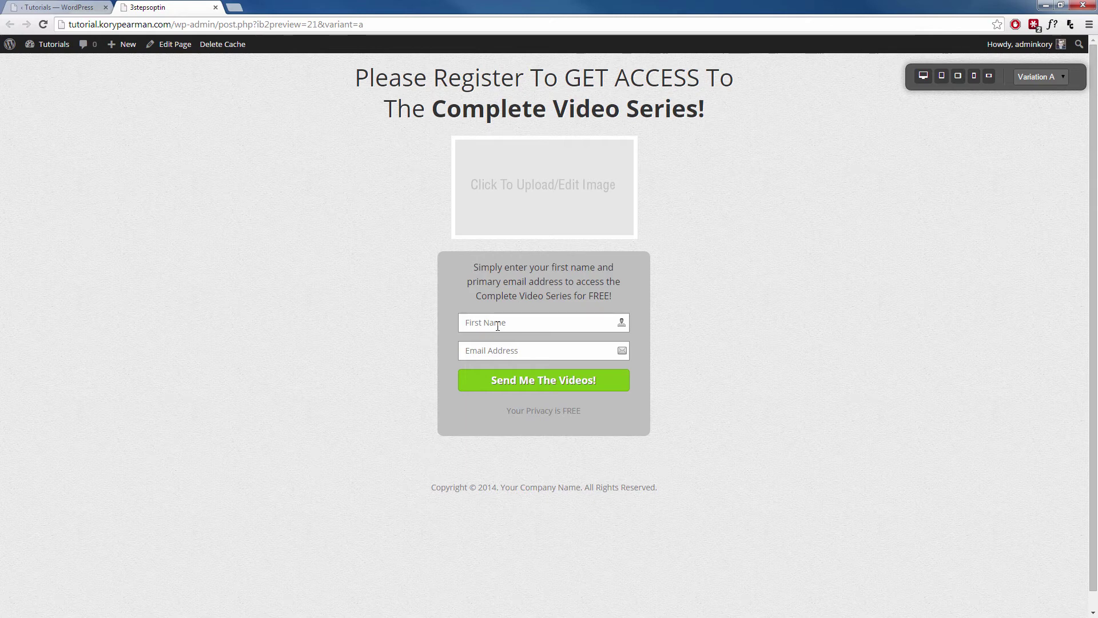
pyautogui.click(216, 7)
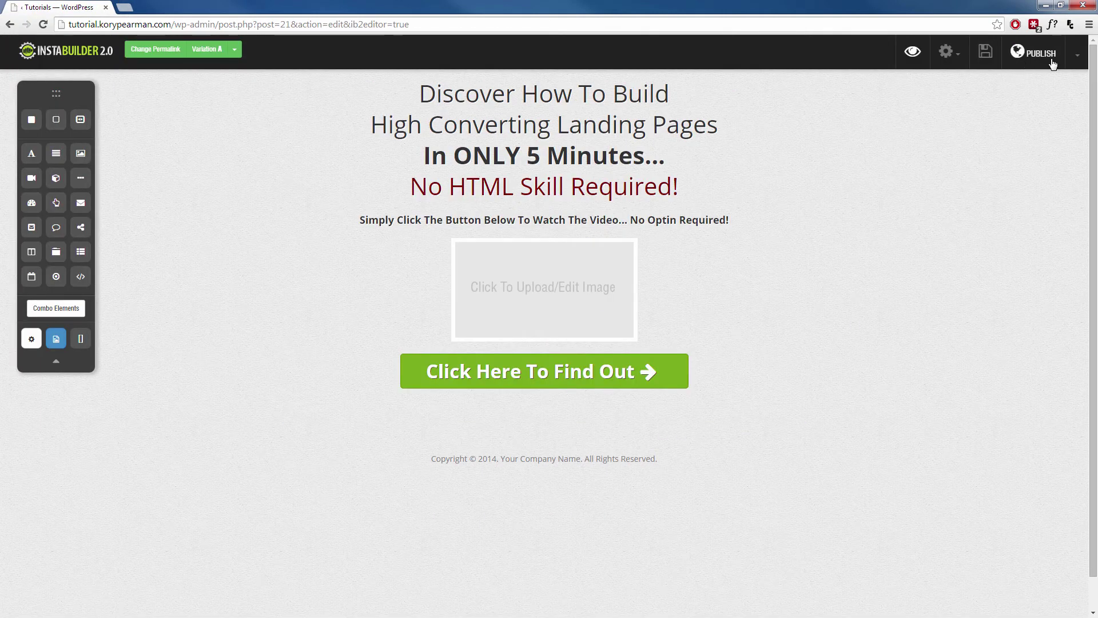
# Exit the editor and create a new landing page from scratch.
pyautogui.click(1075, 57)
pyautogui.click(1022, 173)
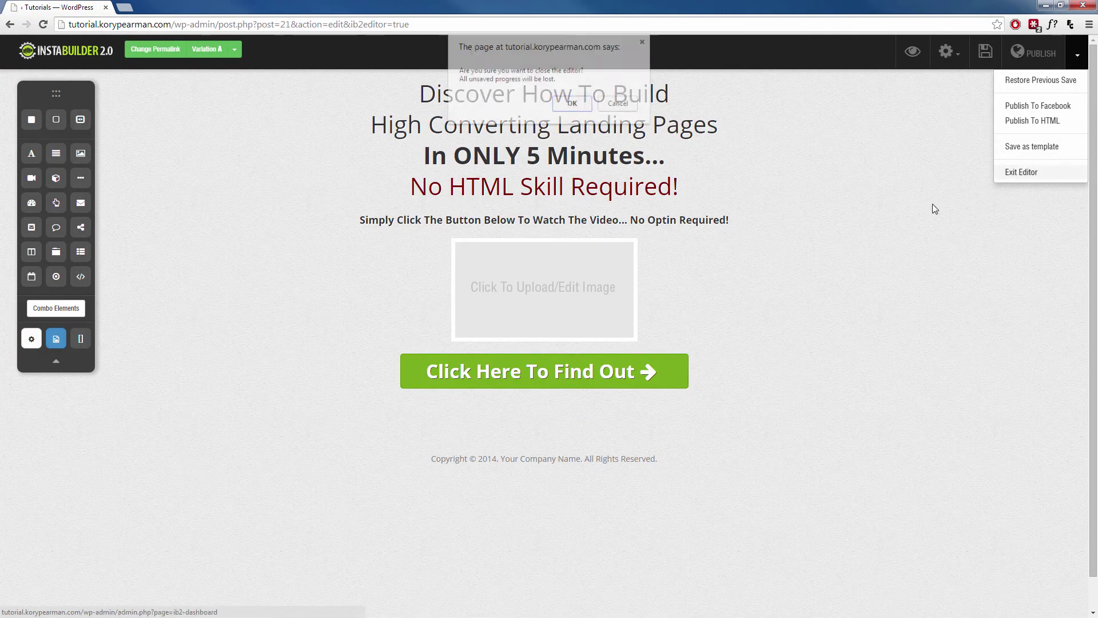
pyautogui.click(572, 103)
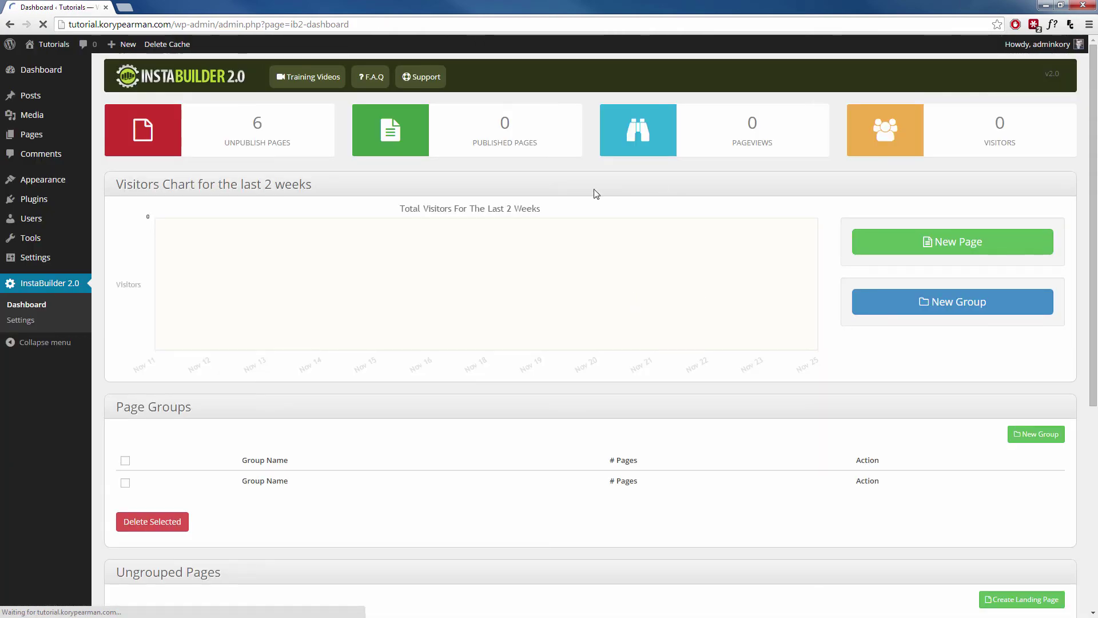
pyautogui.click(932, 246)
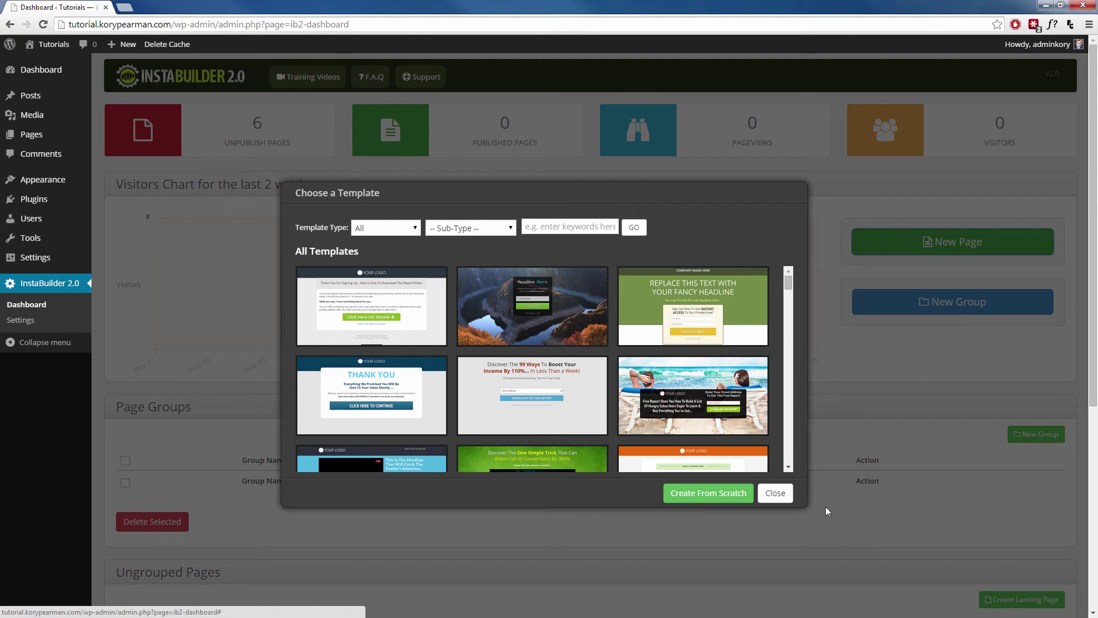
pyautogui.click(689, 499)
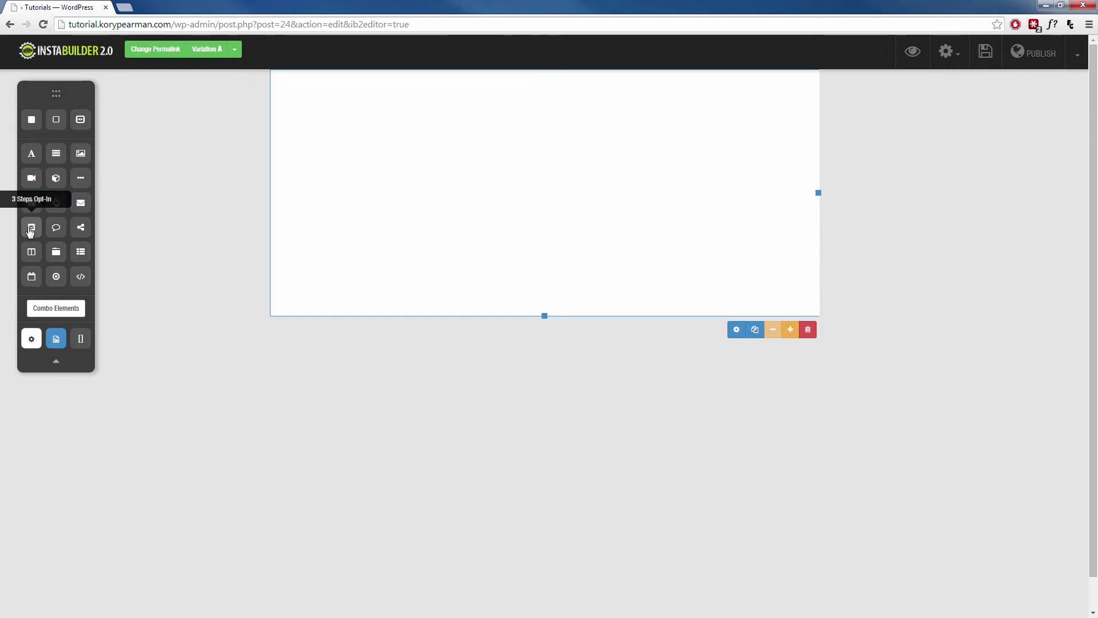
# Add the 3 Steps Opt-In block, then an image placeholder and paragraph under its headline.
pyautogui.moveTo(30, 230); pyautogui.dragTo(395, 200)
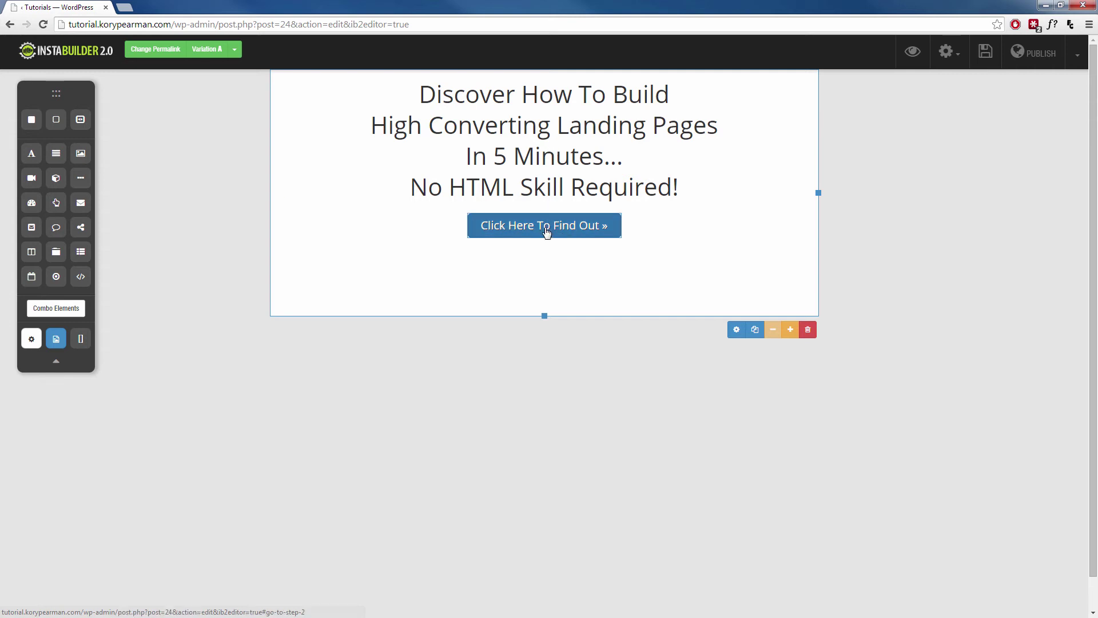
pyautogui.click(552, 158)
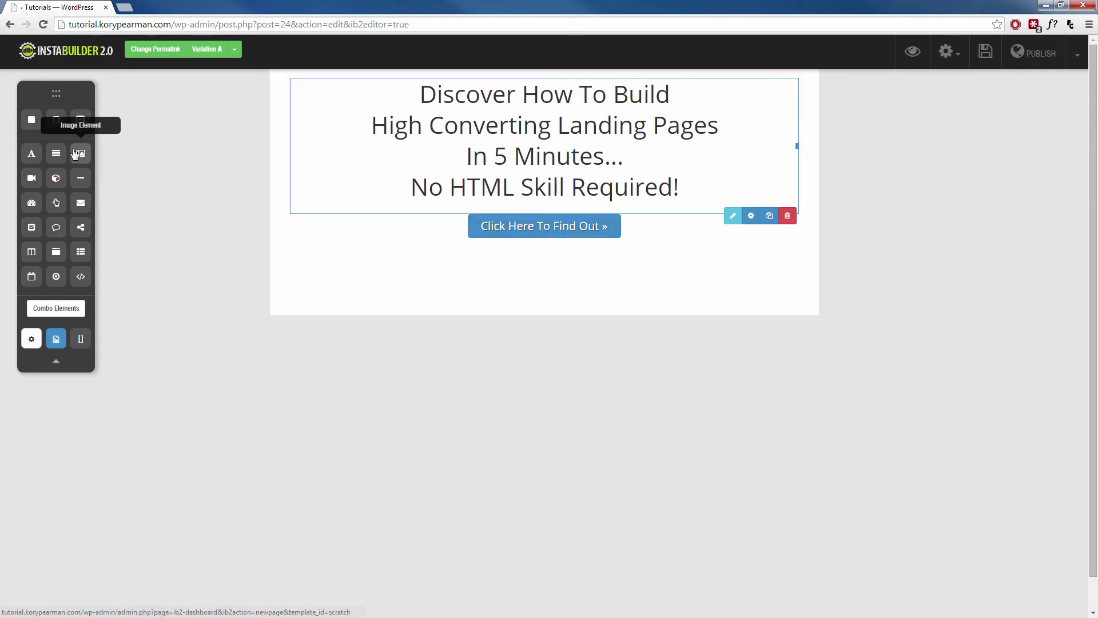
pyautogui.moveTo(80, 153); pyautogui.dragTo(497, 217)
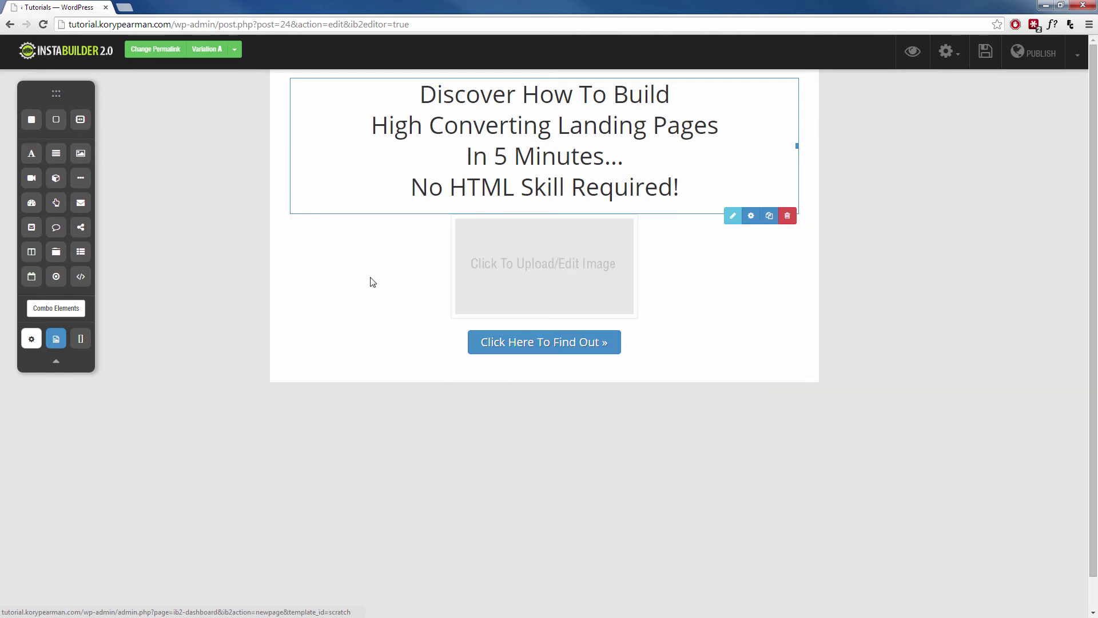
pyautogui.moveTo(56, 159); pyautogui.dragTo(488, 218)
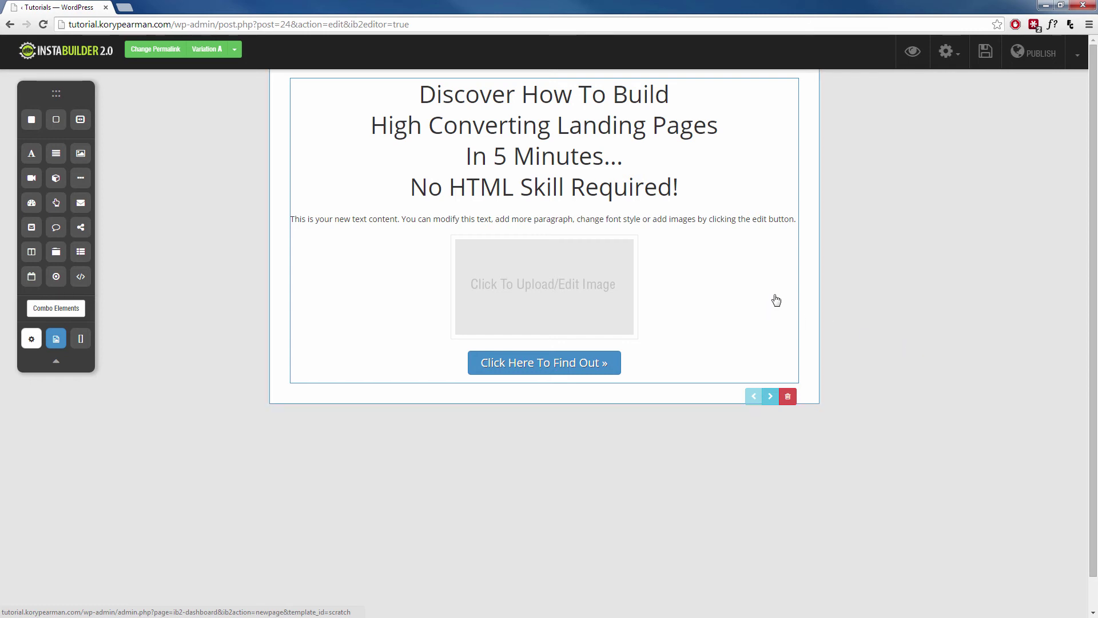
# Show the block's second step and begin editing the Next Video link text.
pyautogui.click(769, 397)
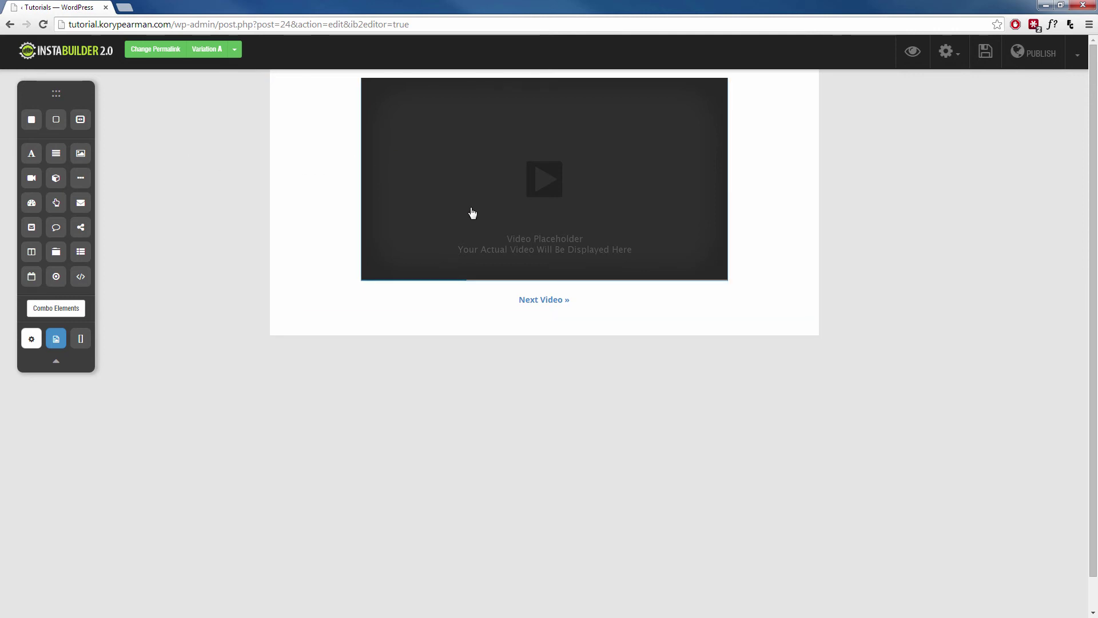
pyautogui.click(546, 302)
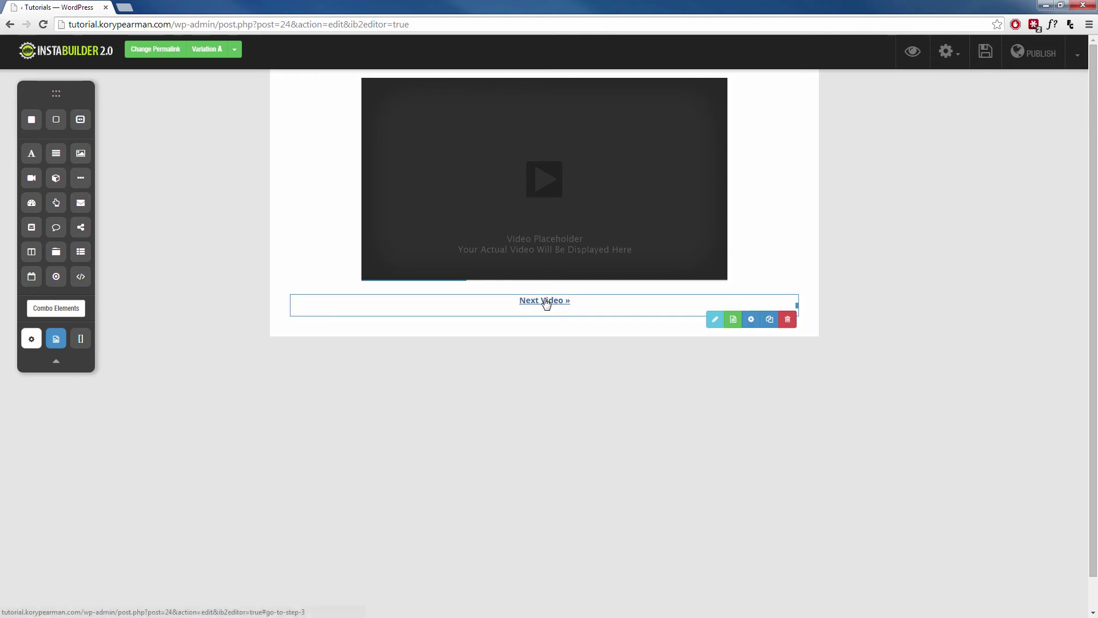
pyautogui.click(712, 322)
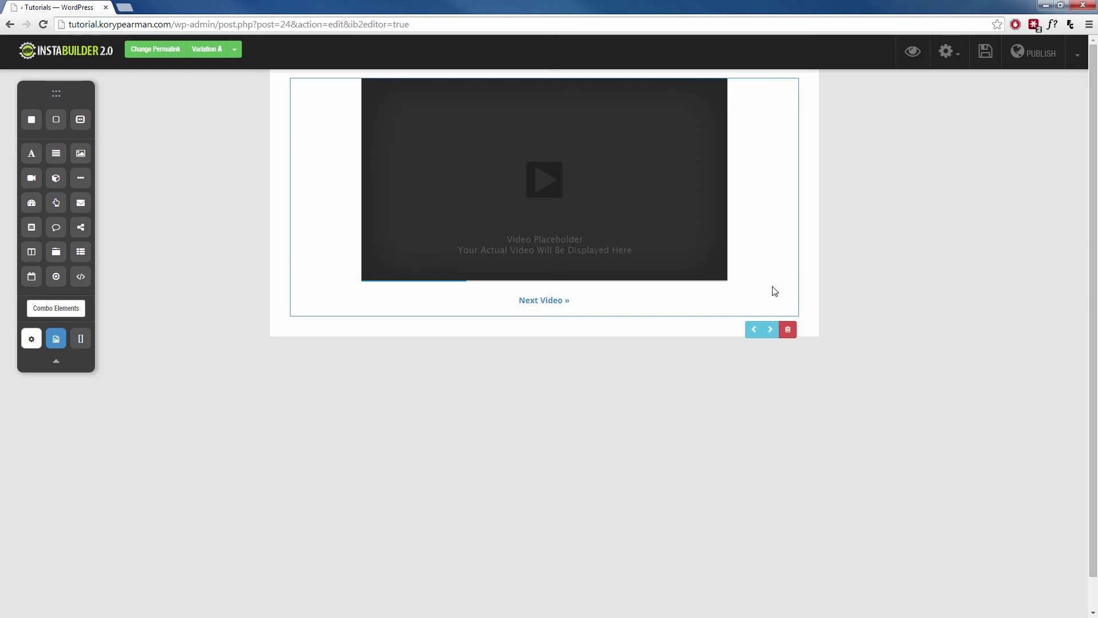
# On step three, hide the form's First Name field under Opt-In Form Fields > Manage Fields.
pyautogui.click(775, 335)
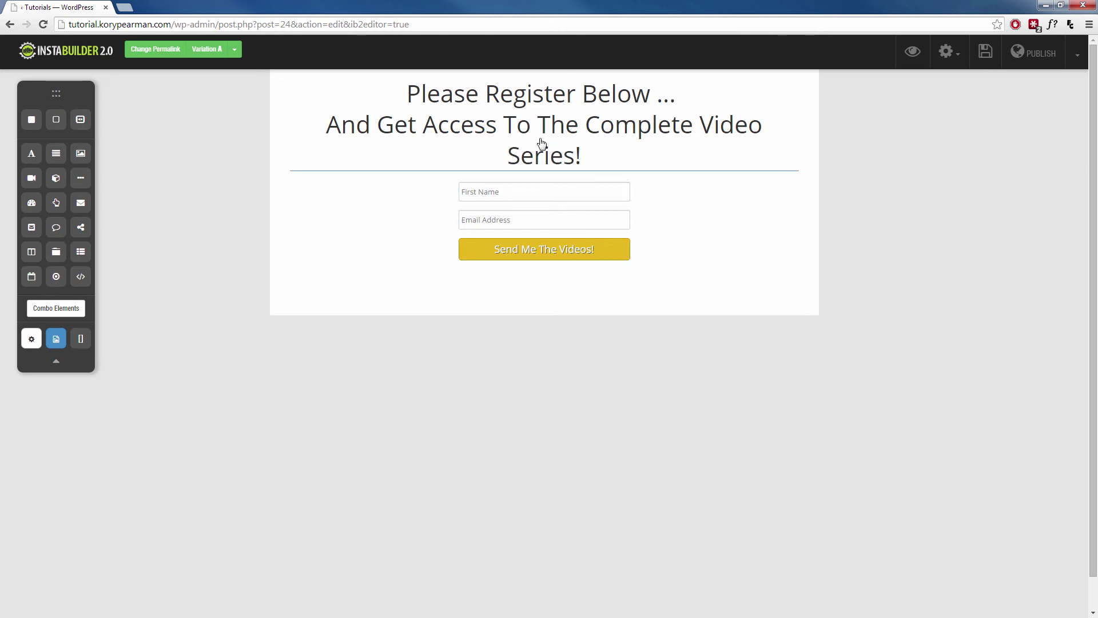
pyautogui.click(544, 208)
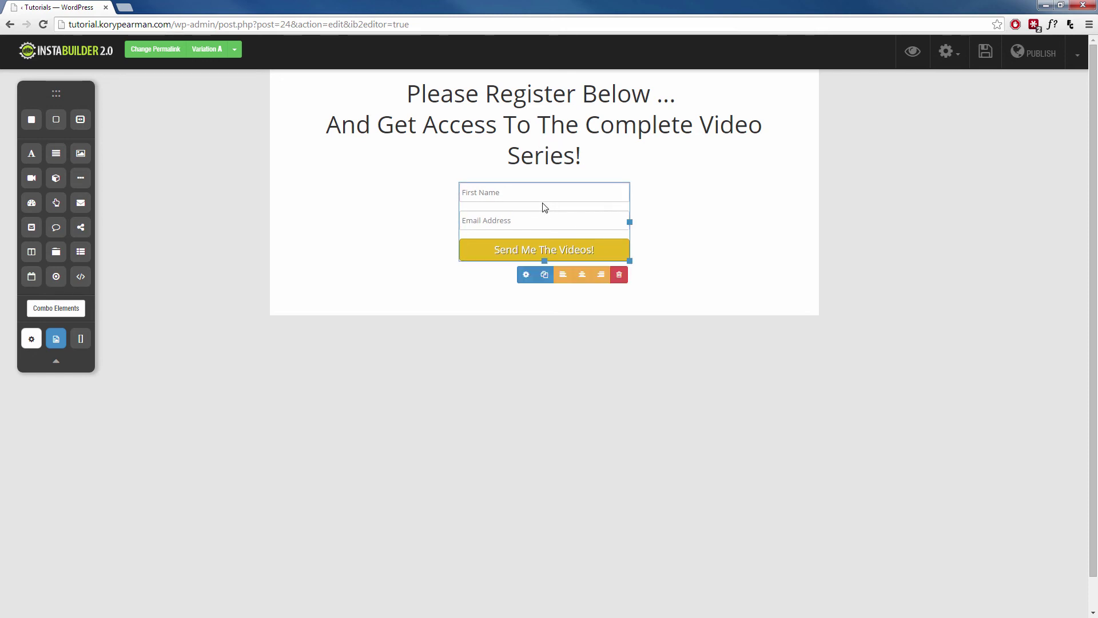
pyautogui.click(525, 277)
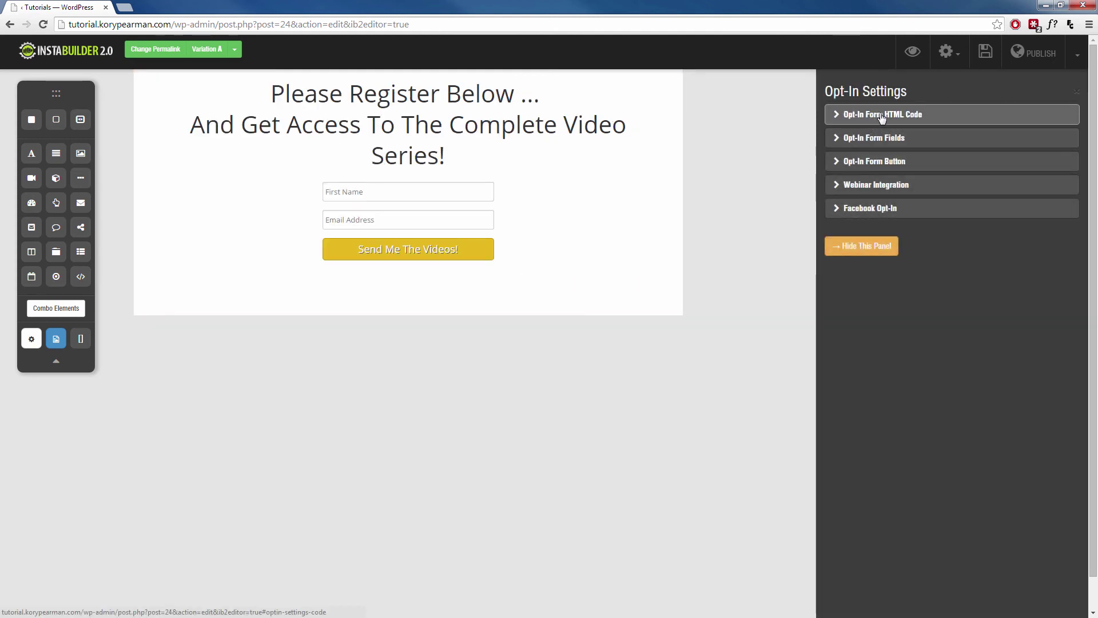
pyautogui.click(875, 114)
pyautogui.click(873, 192)
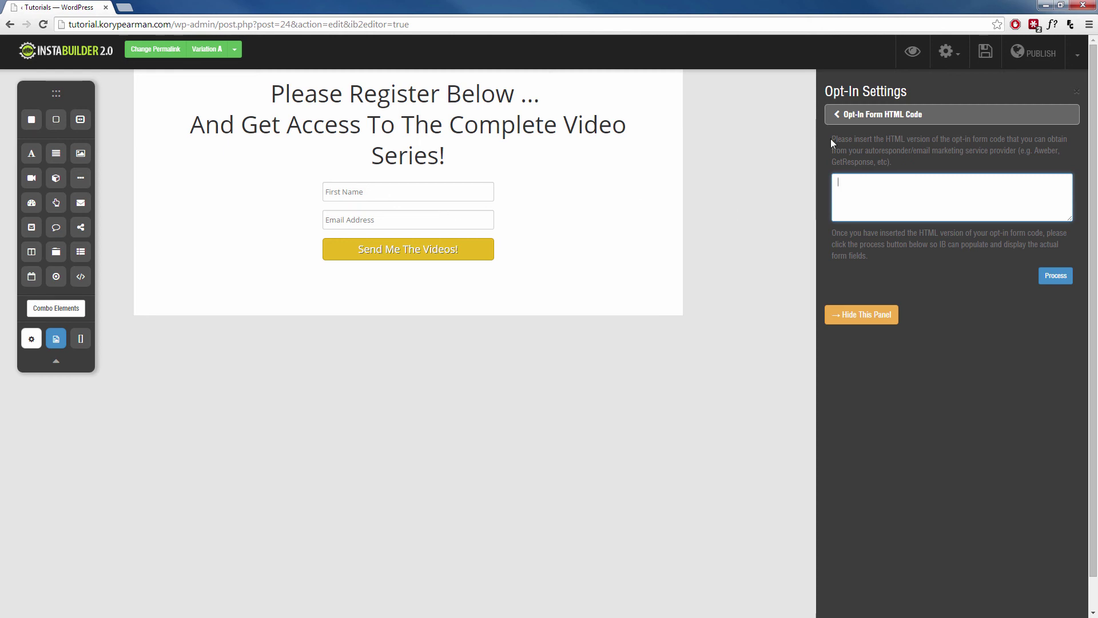
pyautogui.click(875, 114)
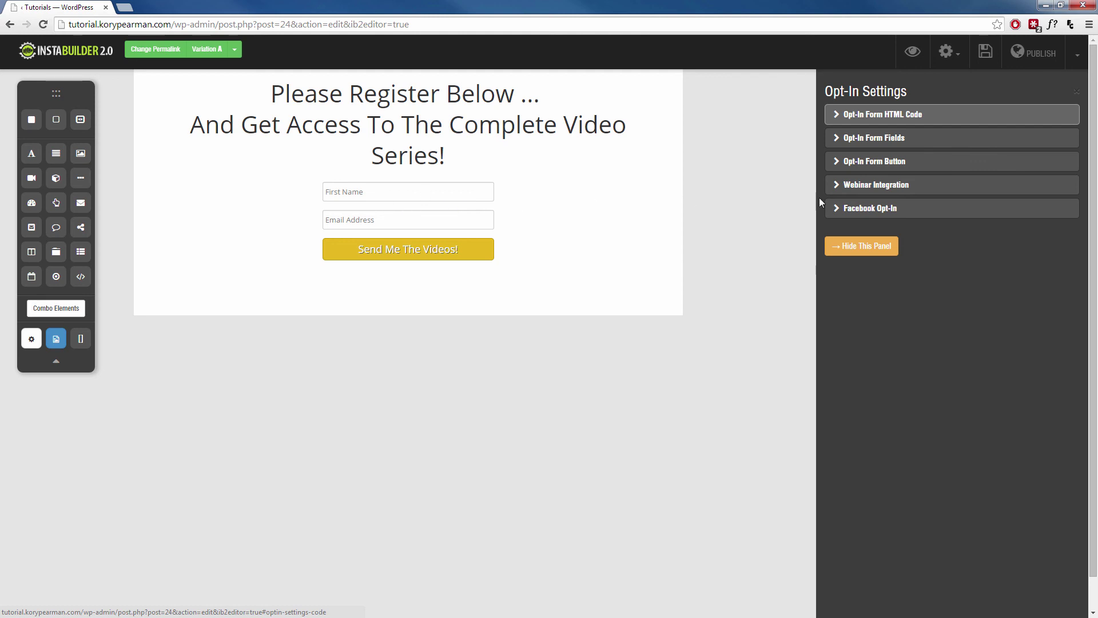
pyautogui.click(904, 141)
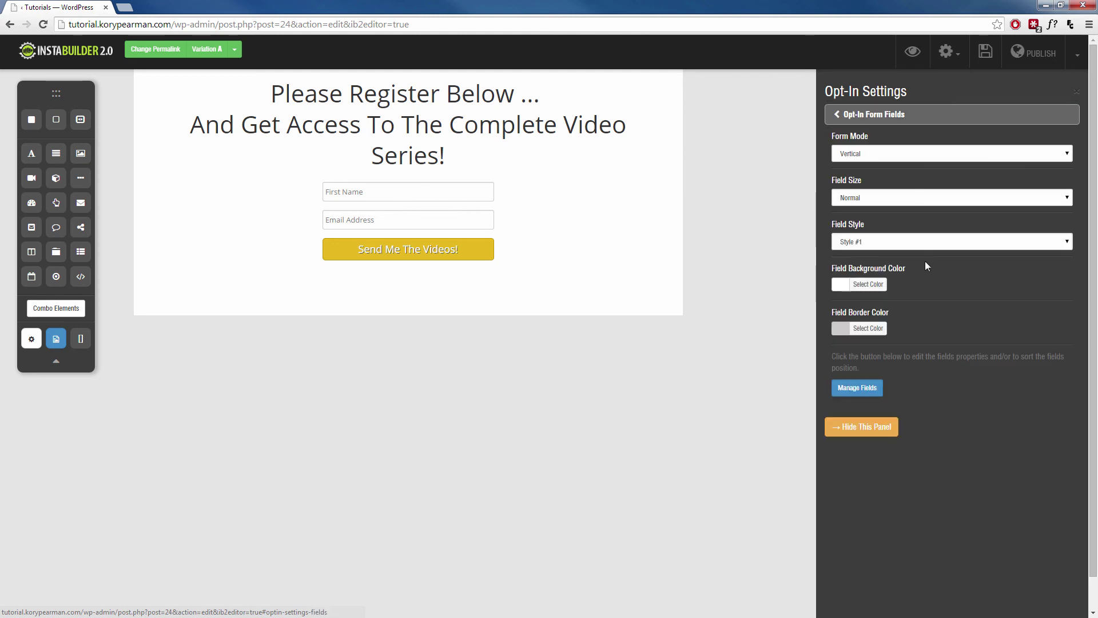
pyautogui.click(856, 387)
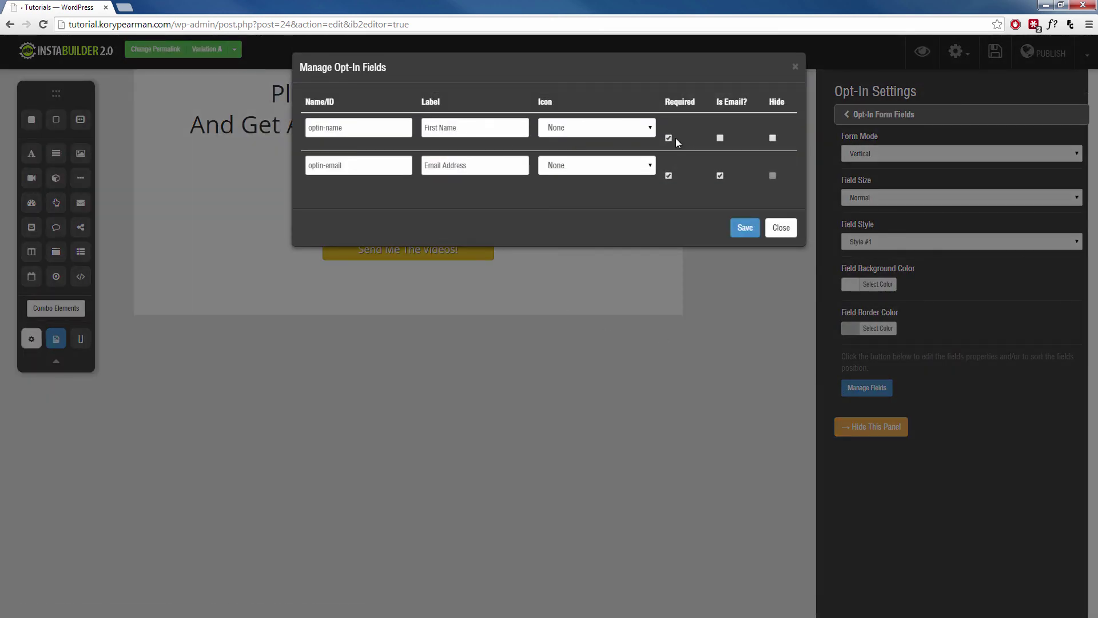
pyautogui.click(772, 137)
pyautogui.click(744, 227)
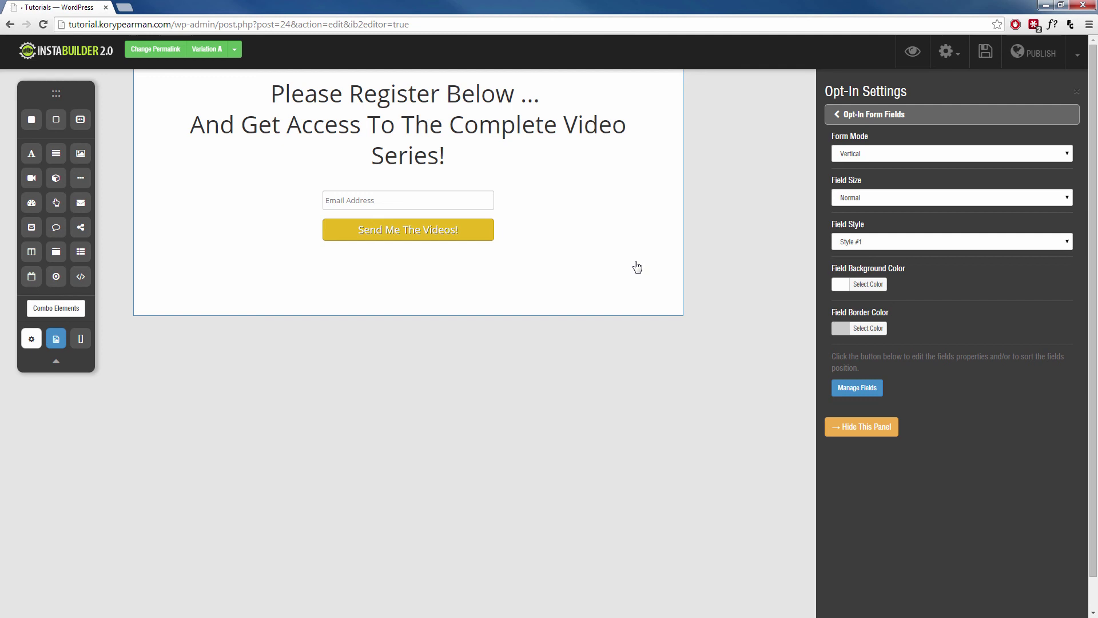
# Set the form button to an Image Button using the orange pre-made Sign Up Now! image.
pyautogui.click(852, 121)
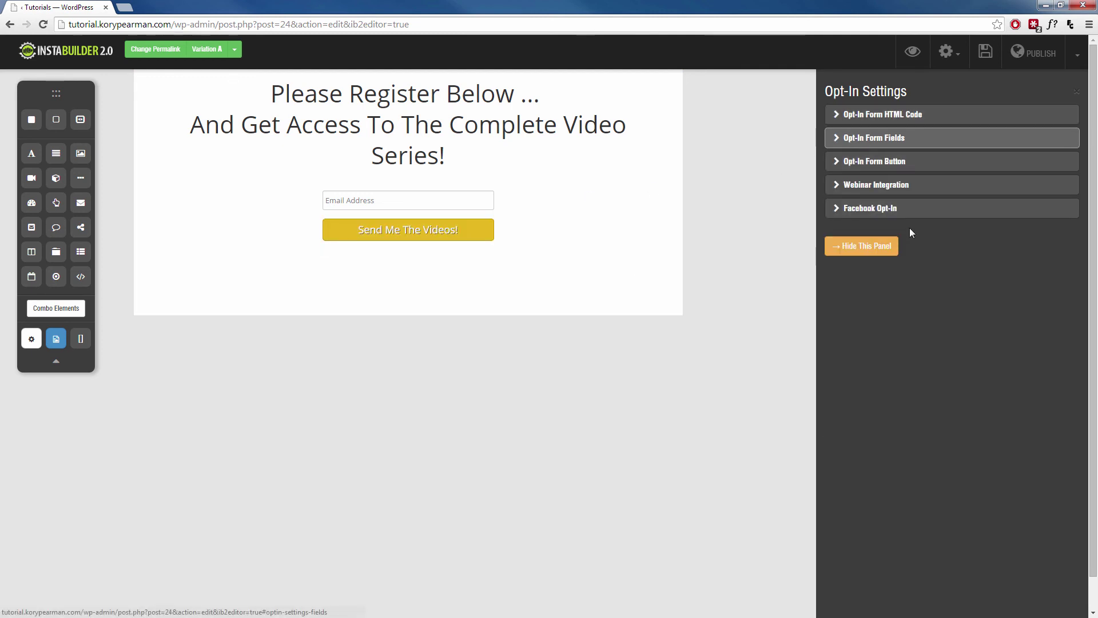
pyautogui.click(886, 167)
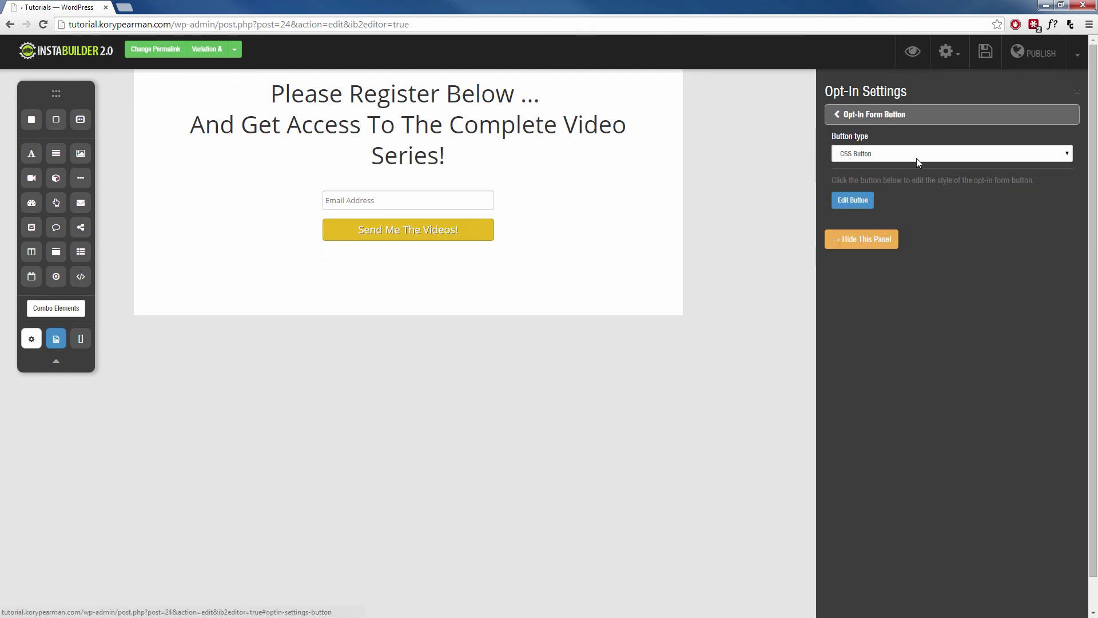
pyautogui.click(917, 159)
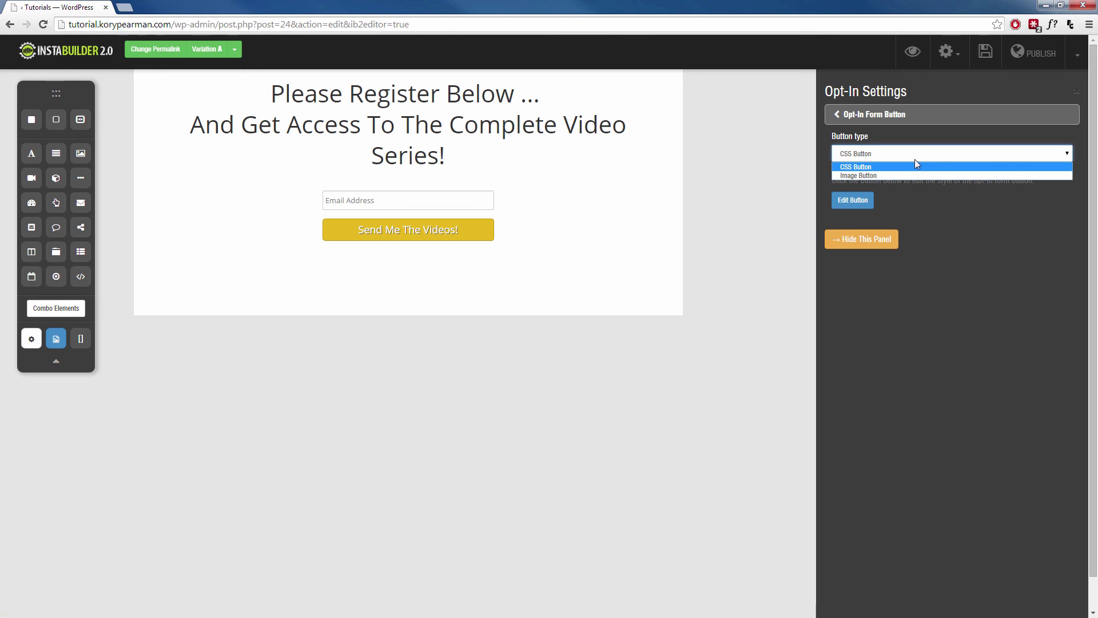
pyautogui.click(897, 175)
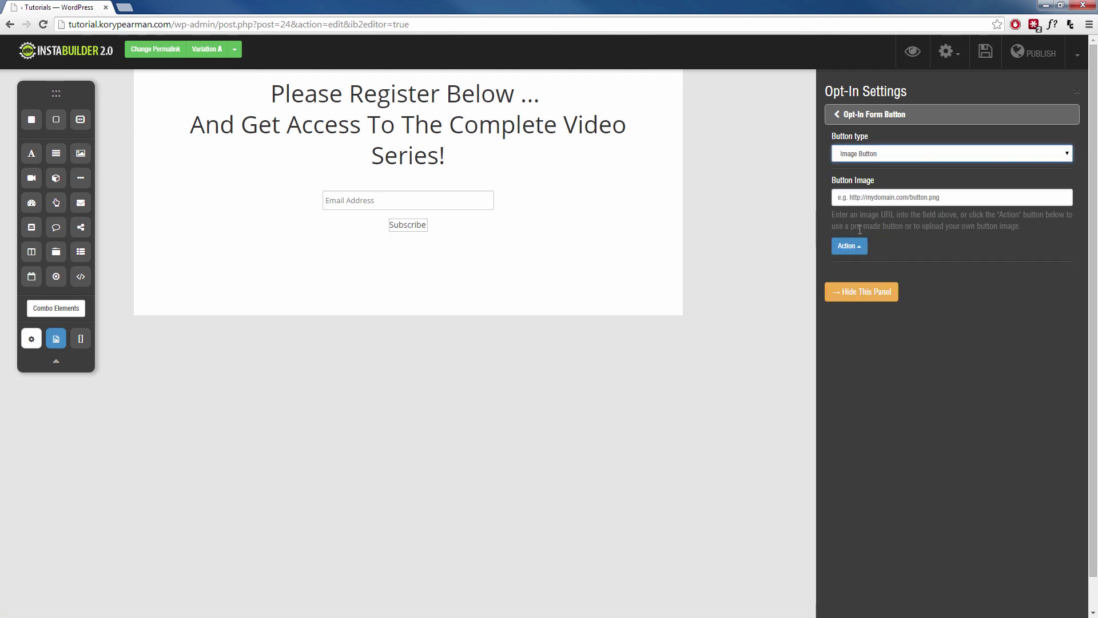
pyautogui.click(849, 246)
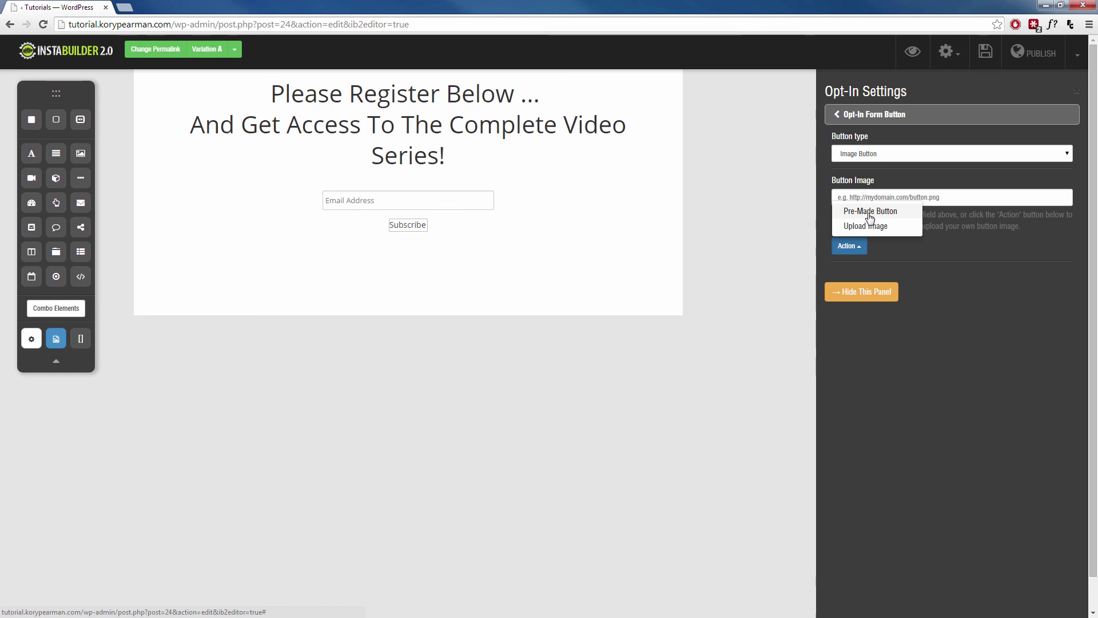
pyautogui.click(869, 217)
pyautogui.scroll(-5, 972, 257)
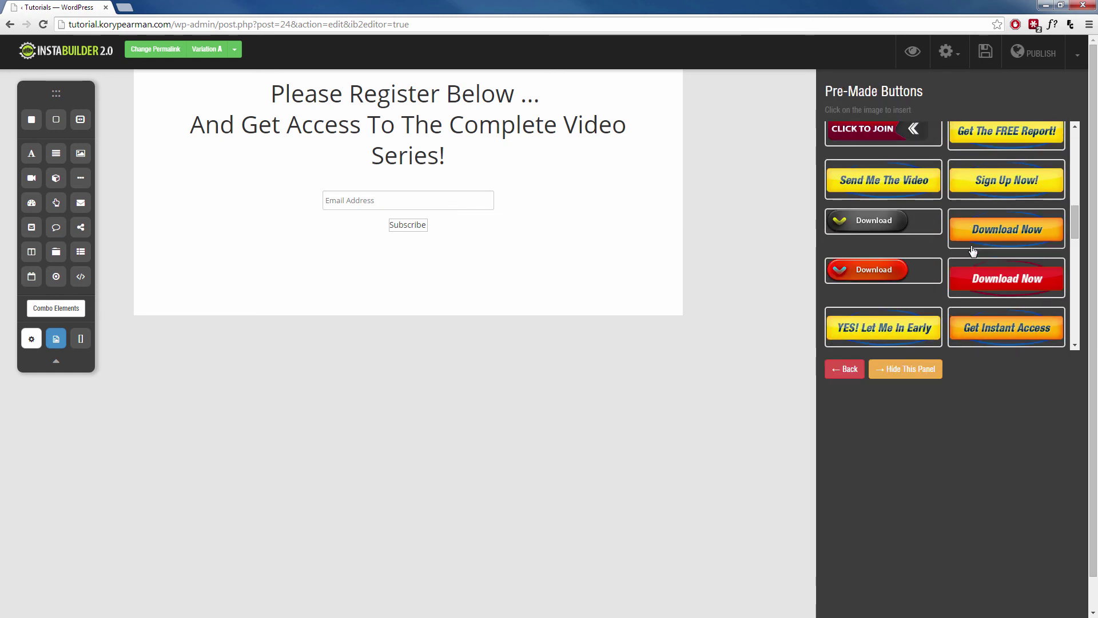
pyautogui.scroll(-5, 968, 255)
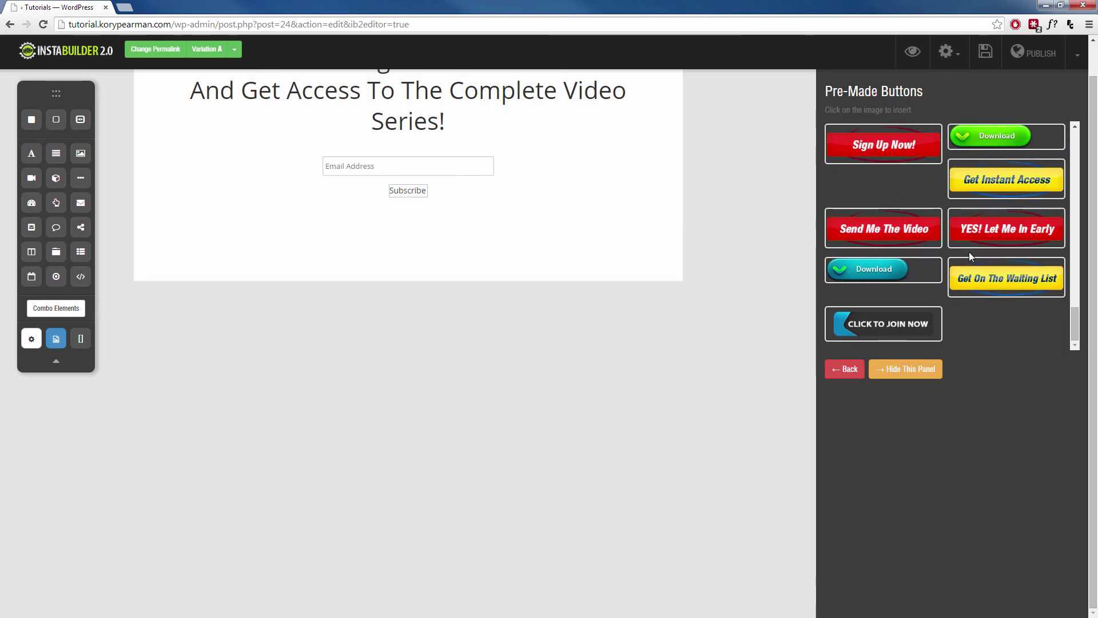
pyautogui.scroll(4, 966, 263)
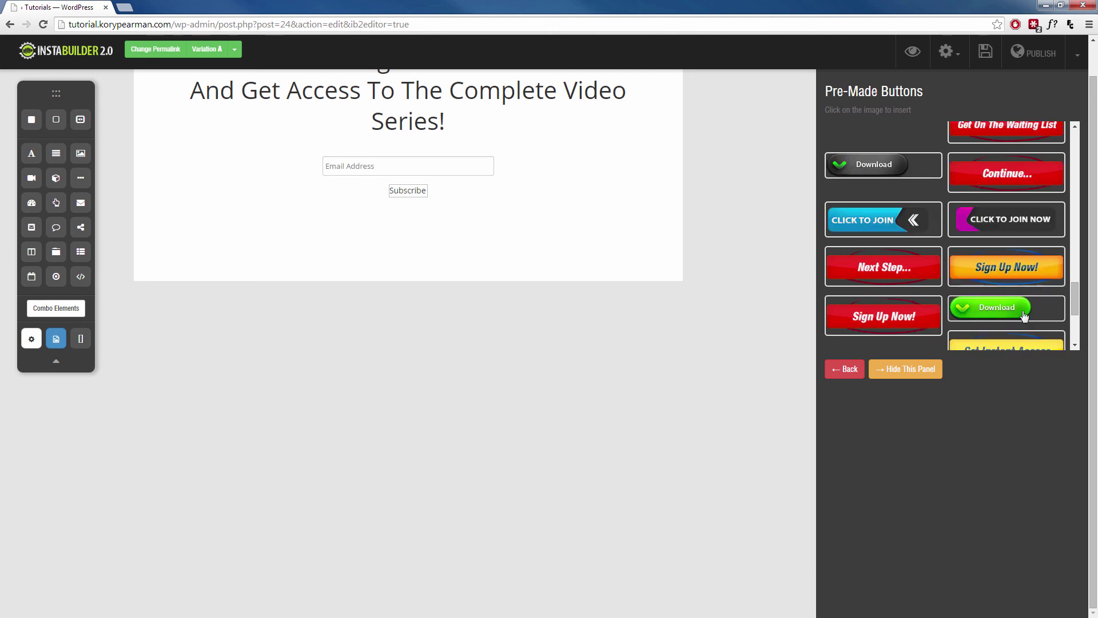
pyautogui.click(1012, 267)
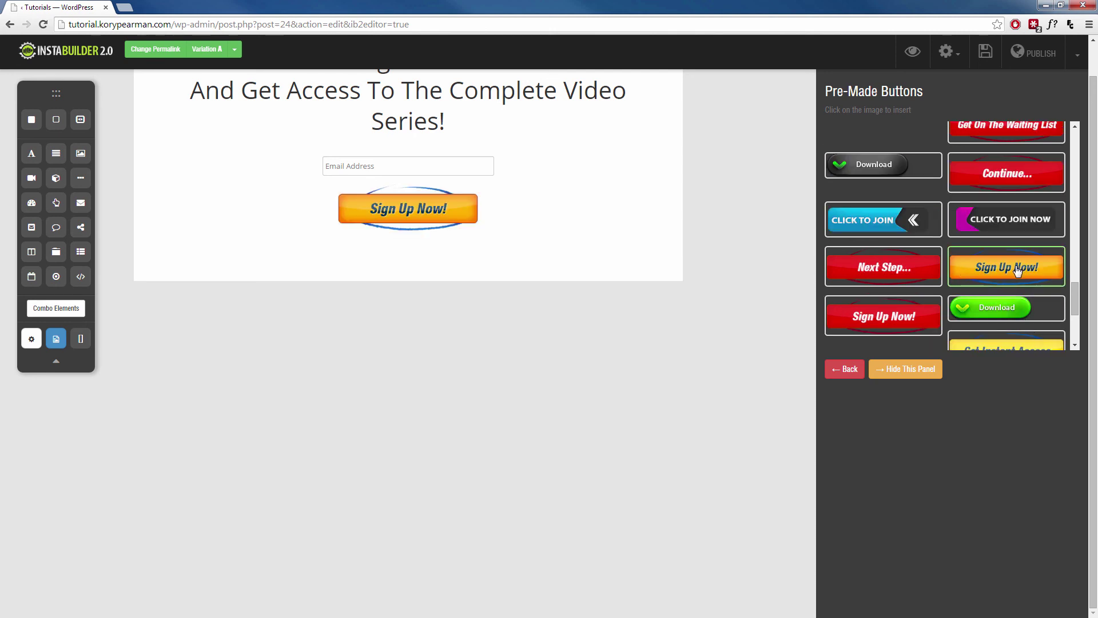
pyautogui.scroll(3, 891, 203)
pyautogui.click(896, 370)
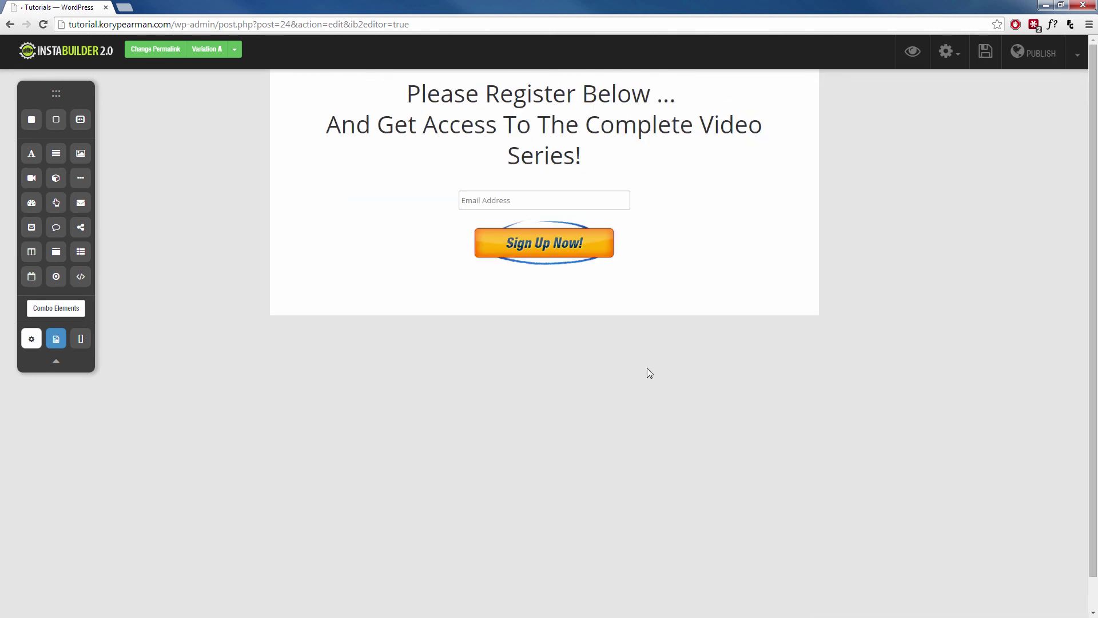
pyautogui.click(725, 184)
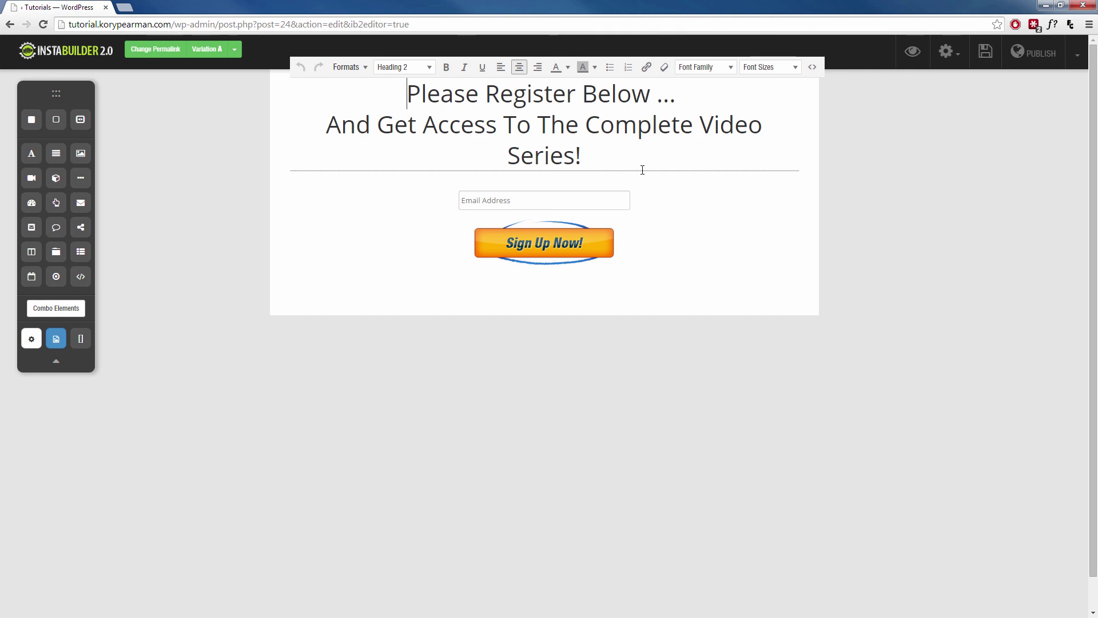
pyautogui.click(753, 249)
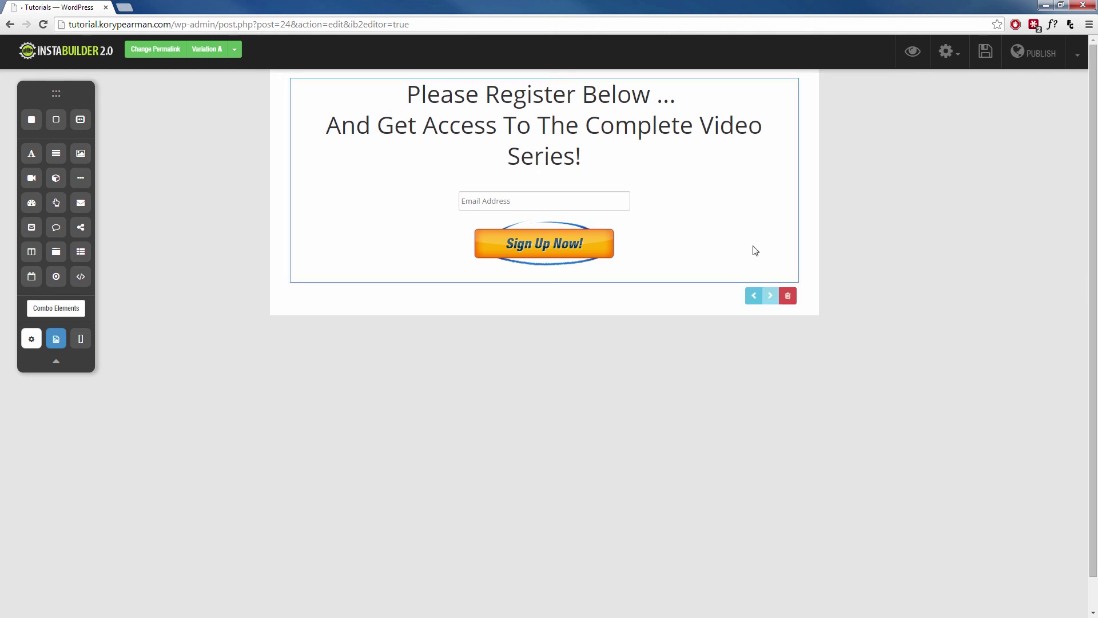